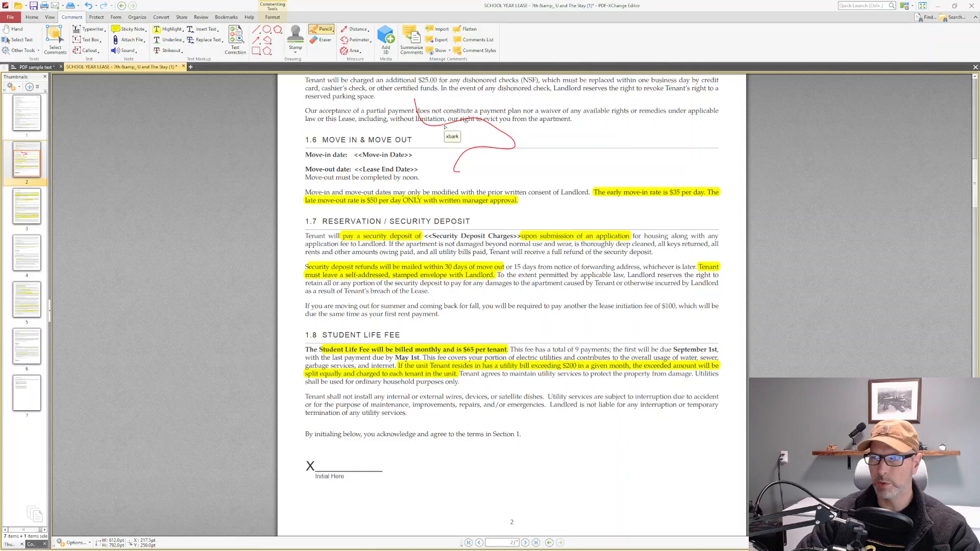
Step: Open the properties of the red pencil drawing above section 1.6 and set its stroke color to blue (rgb 0, 0, 255)
right_click(445, 127)
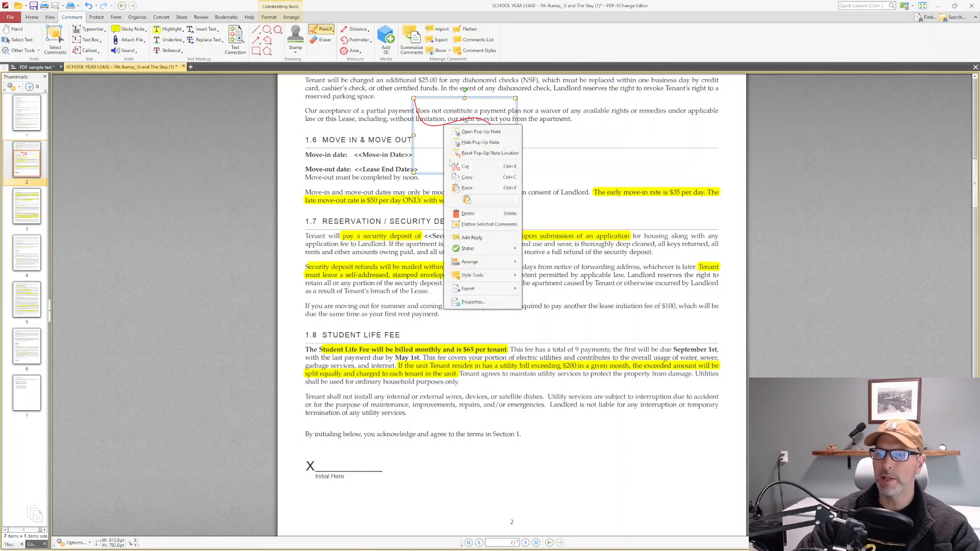
click(471, 302)
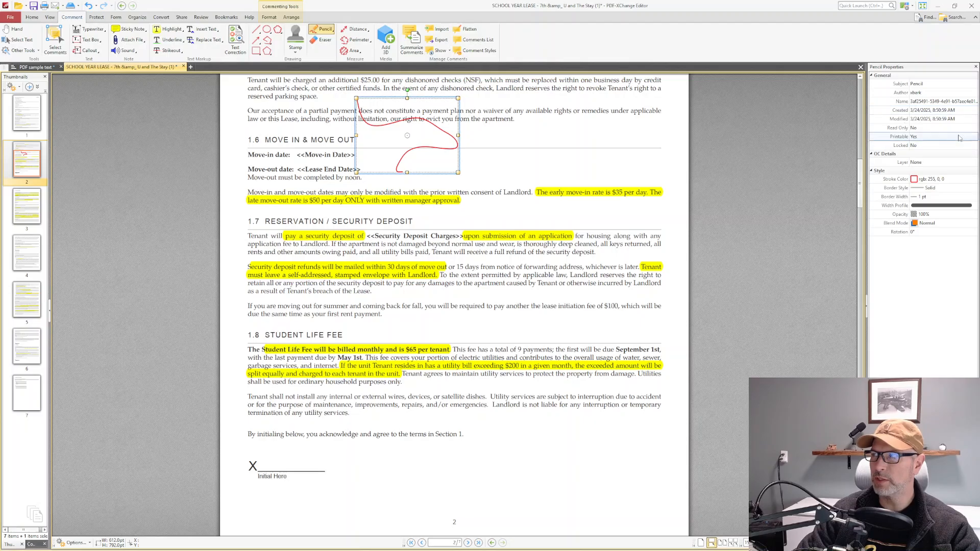
click(914, 180)
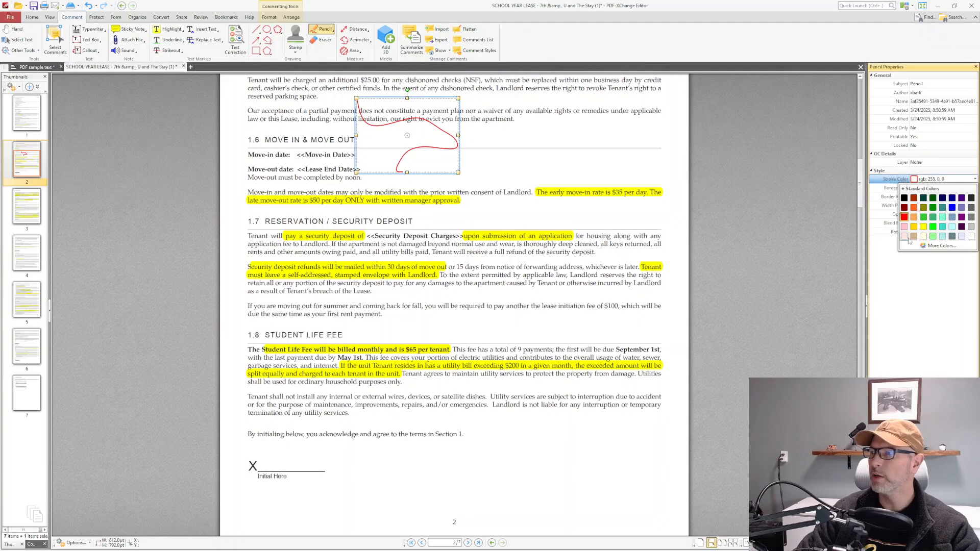
click(894, 189)
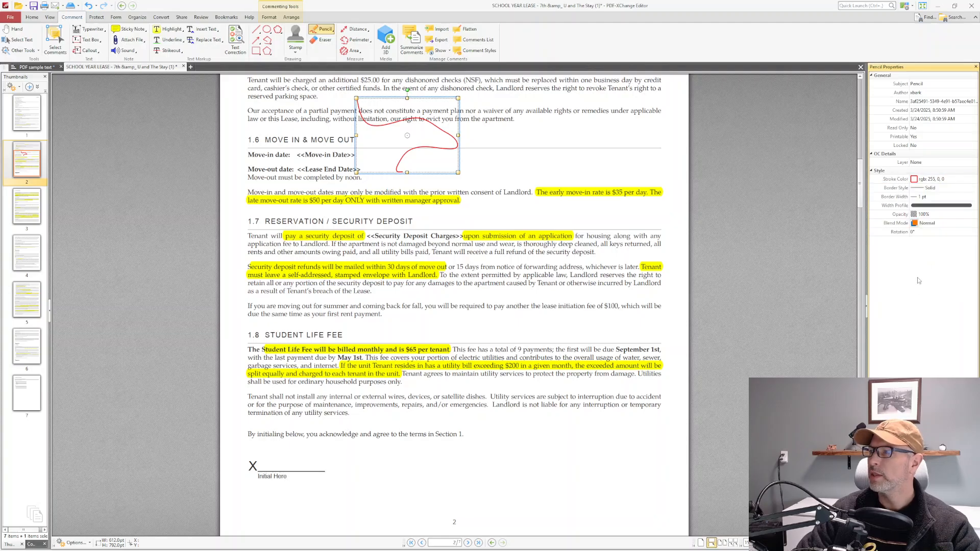
click(915, 182)
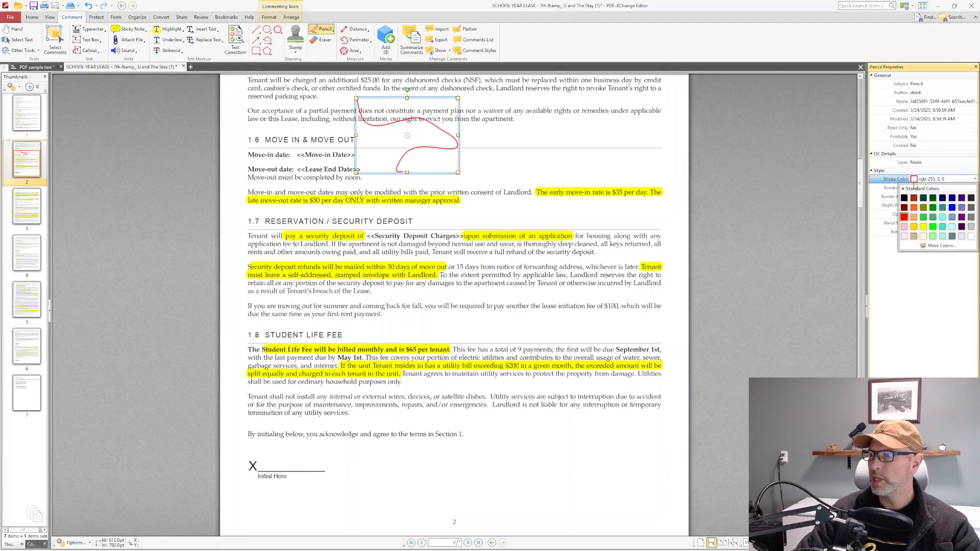
click(954, 210)
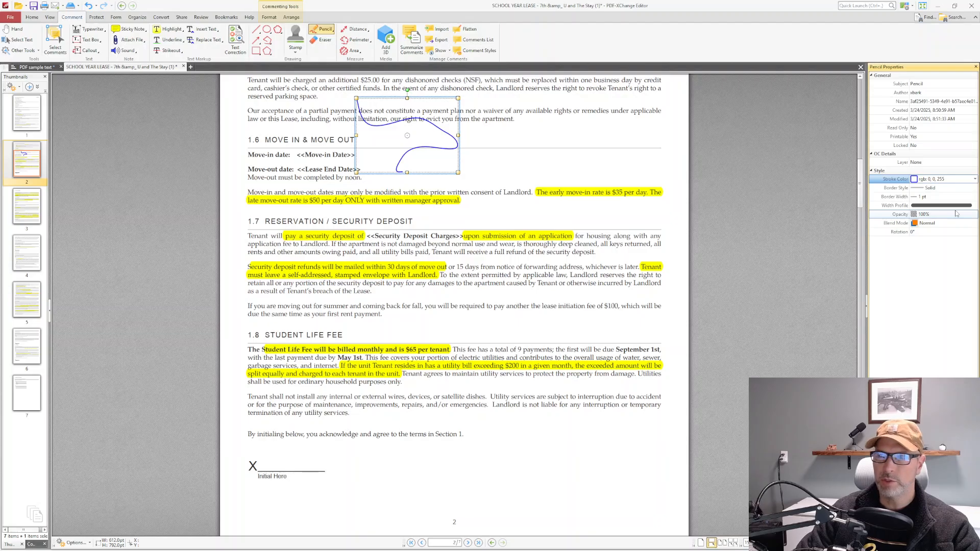
Step: Try the different dashed border styles on the pencil drawing and set it to Dashed (3 white, 3 black)
click(942, 188)
click(945, 188)
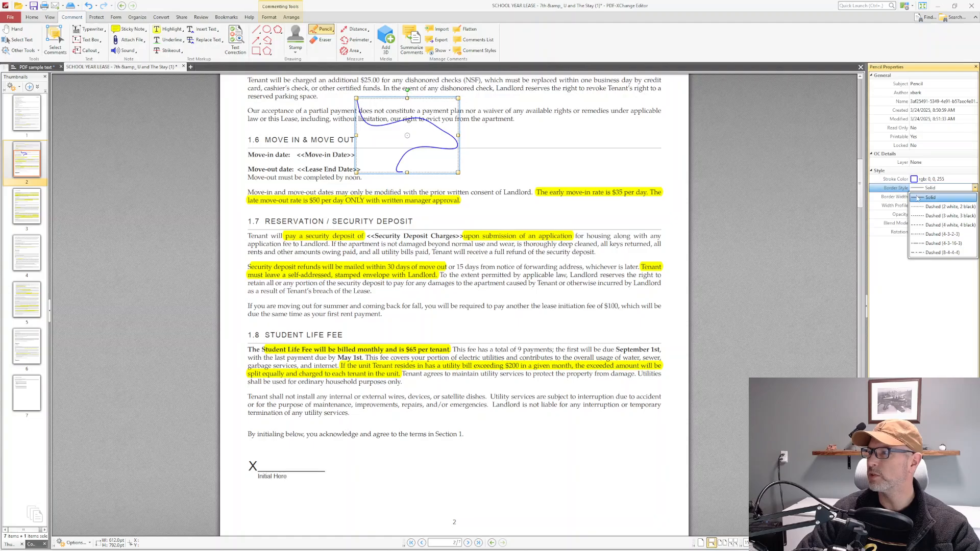
click(925, 207)
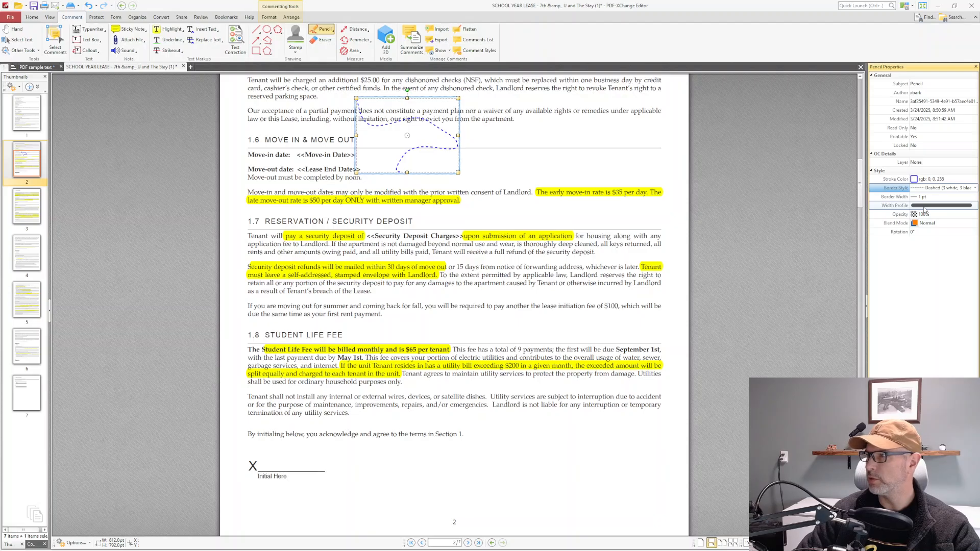
click(921, 189)
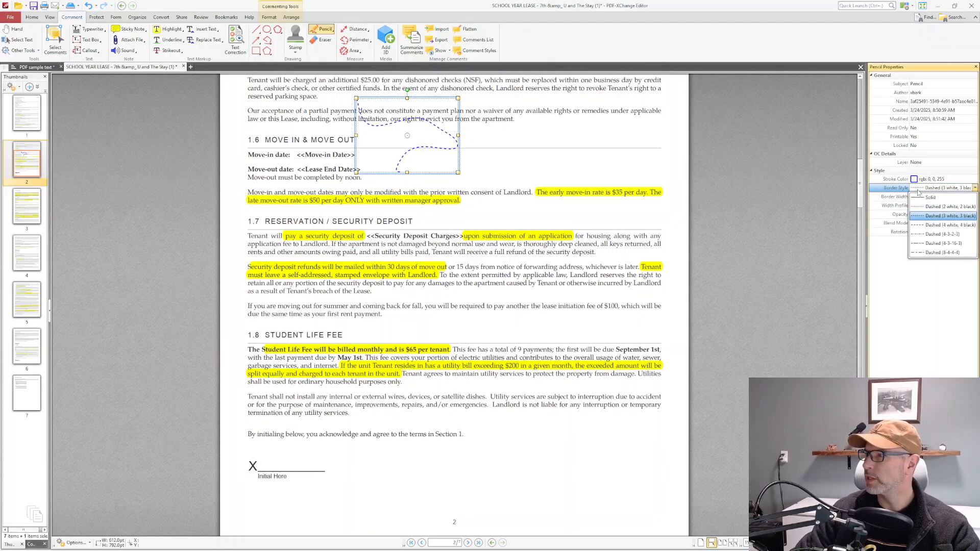
click(924, 225)
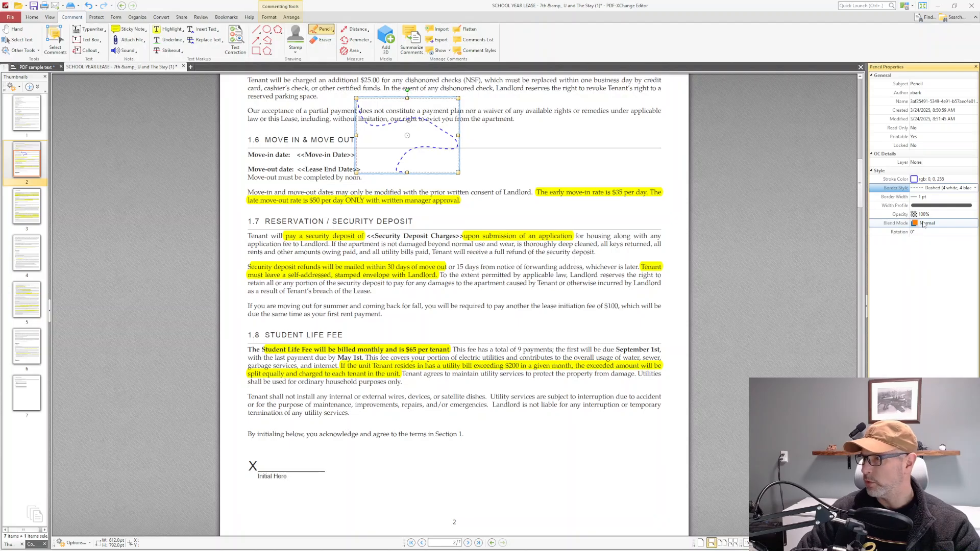
key(Down)
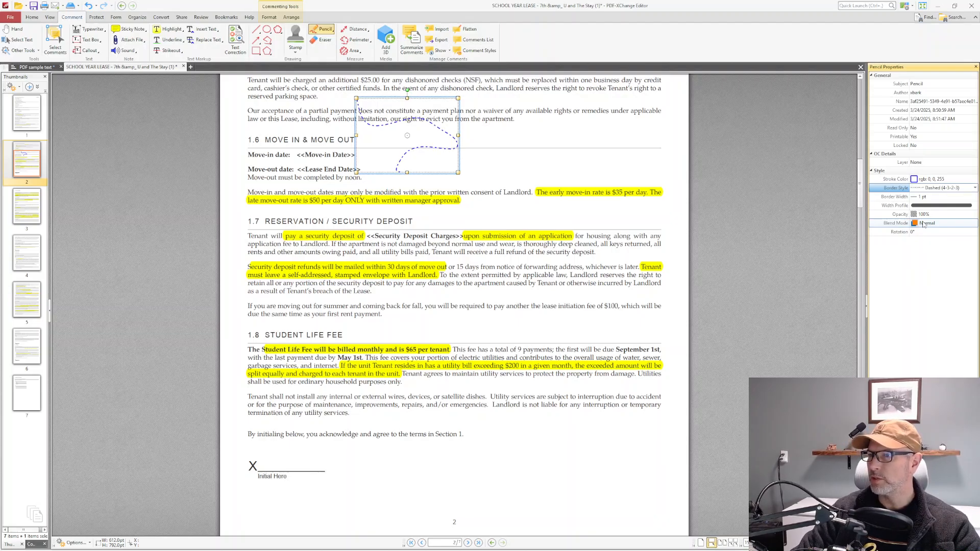
key(Down)
key(Down)
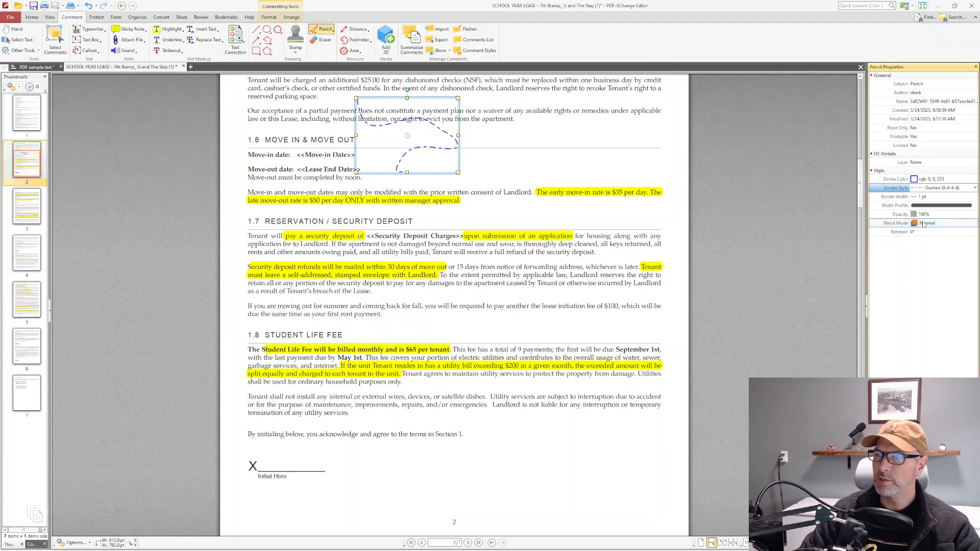
key(Up)
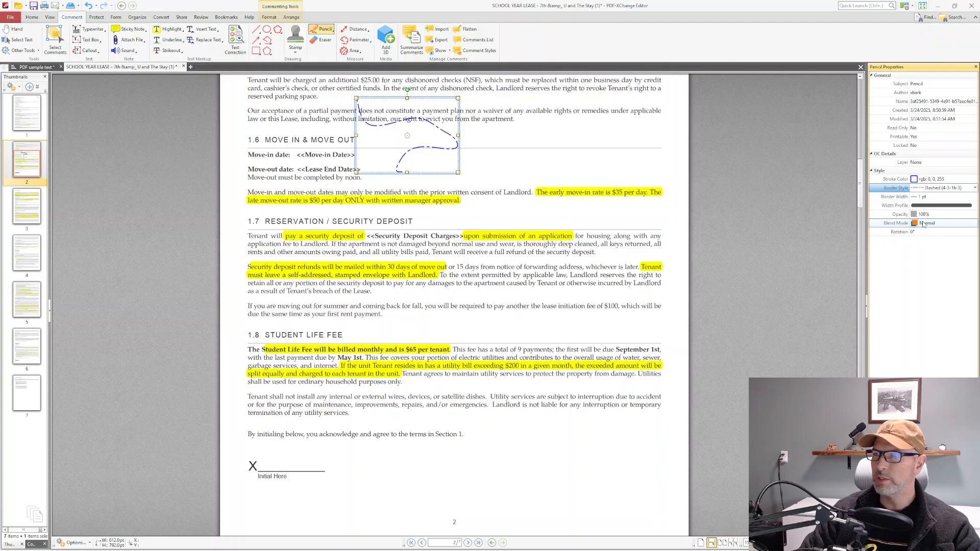
key(Up)
key(Up)
key(Up)
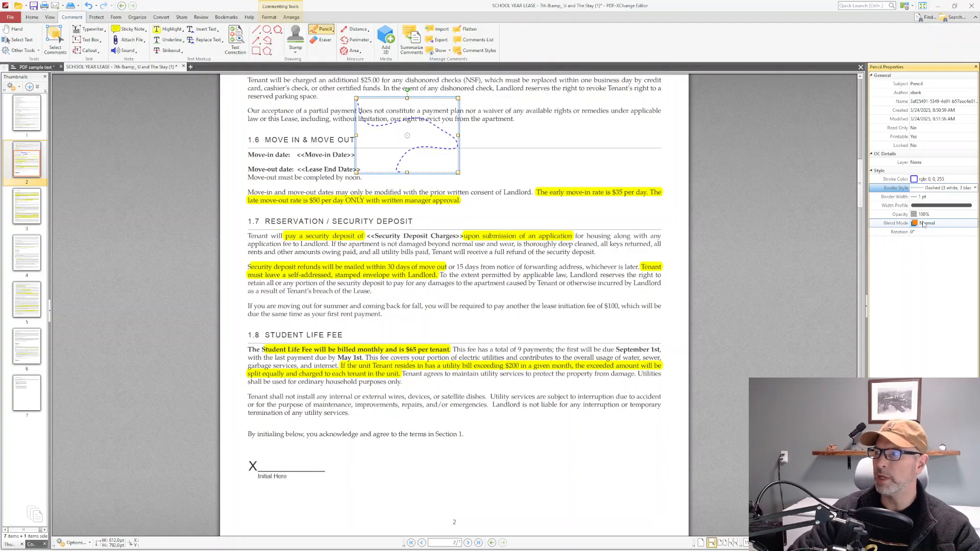
Step: Increase the pencil drawing's border width in steps until the dashed line is very thick
click(921, 197)
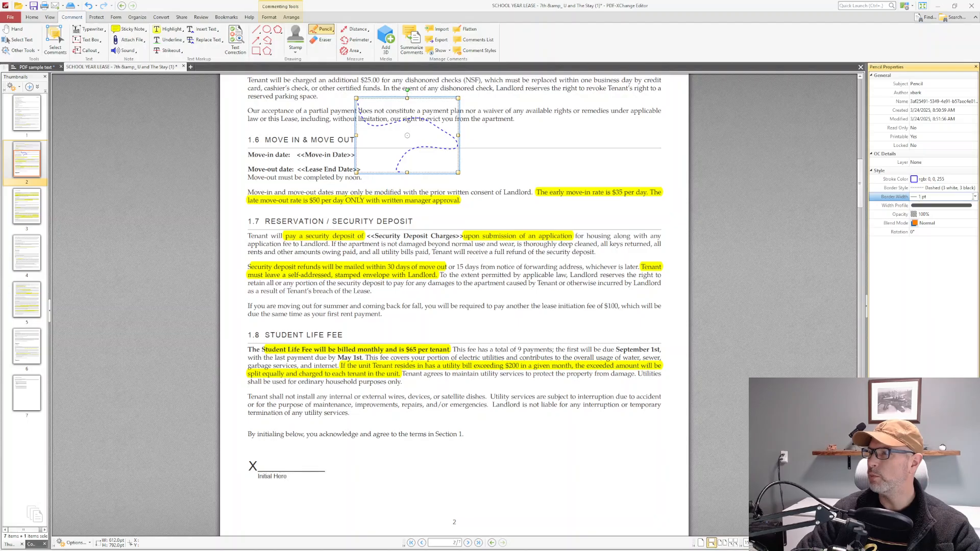
key(Up)
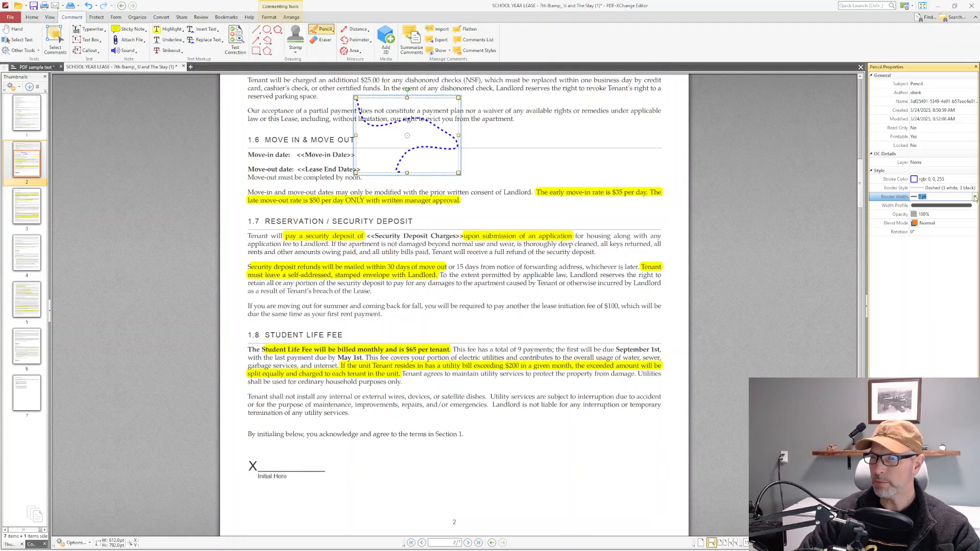
key(Up)
key(Up)
key(Up)
key(Up)
key(Up)
key(Up)
key(Up)
key(Up)
key(Up)
key(Up)
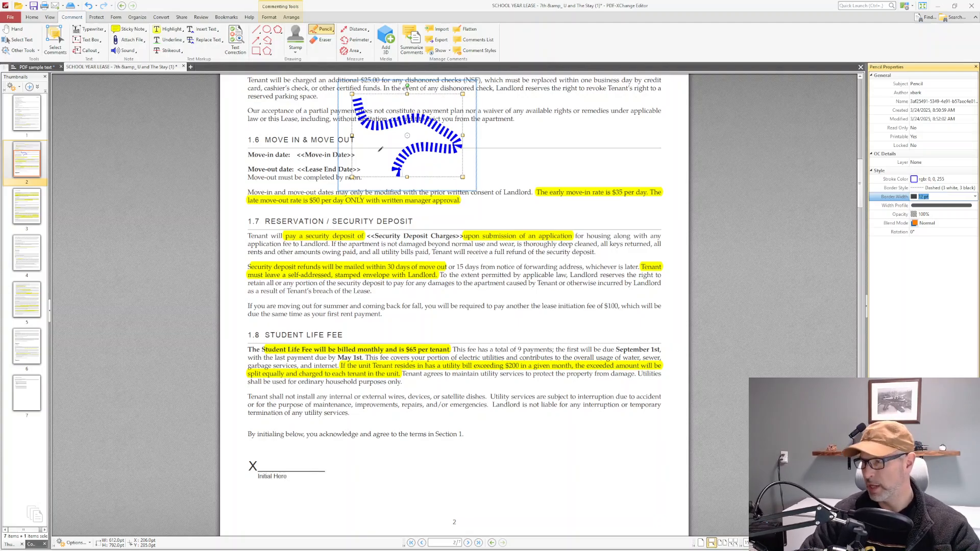
Step: Set the pencil drawing's border width to 6 pt and then to 1 pt
text(6)
key(Return)
text(1)
key(Return)
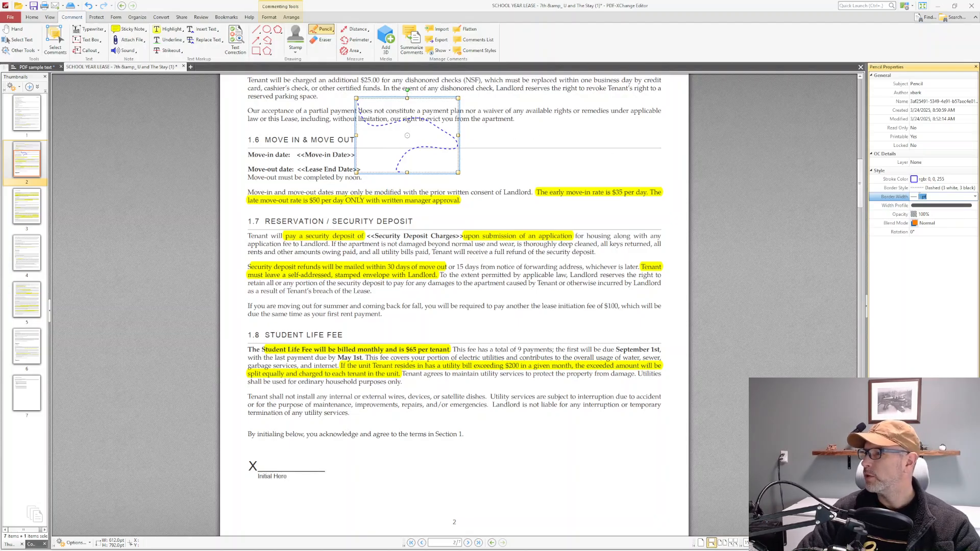
Step: Apply a width profile tapered at both ends to the pencil drawing, then enlarge the drawing and nudge it slightly down
click(966, 205)
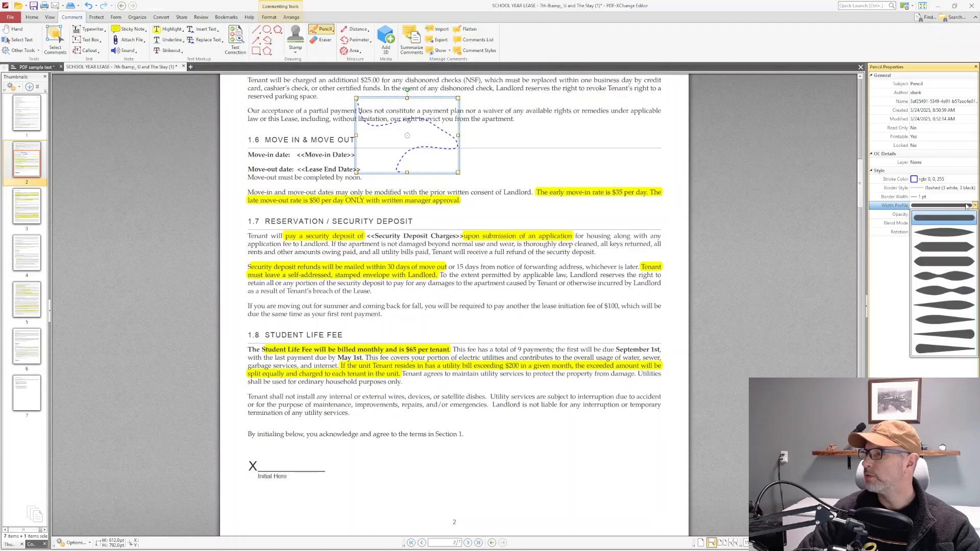
click(945, 278)
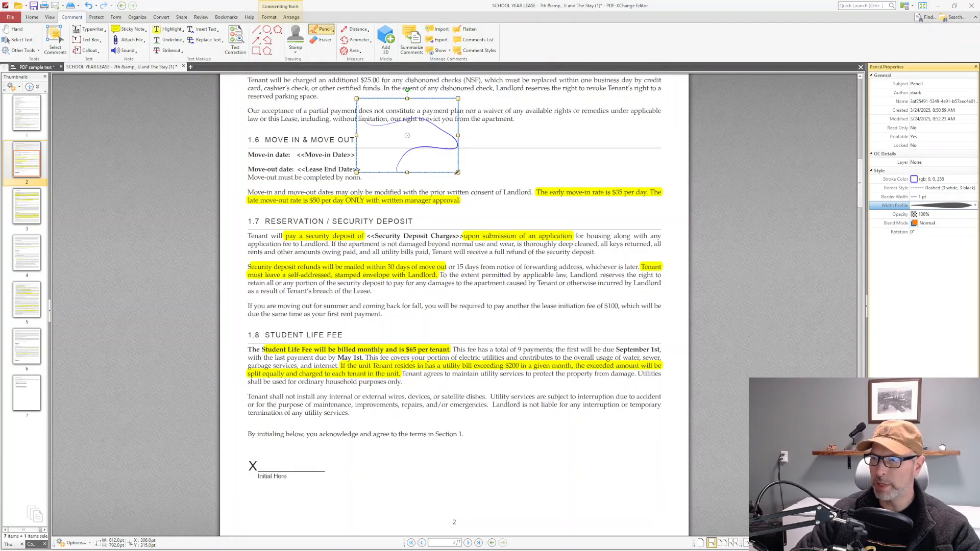
drag(457, 173, 521, 218)
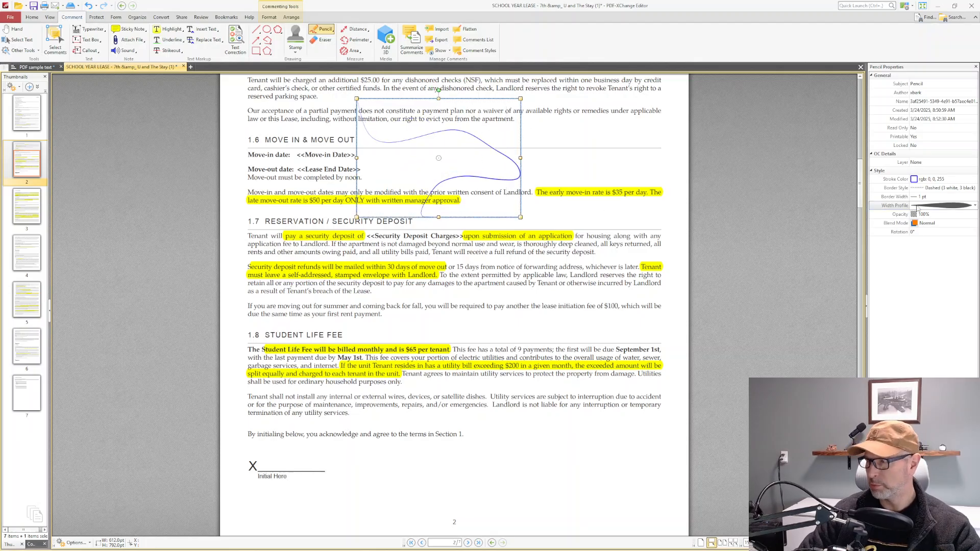
key(Down)
key(Down)
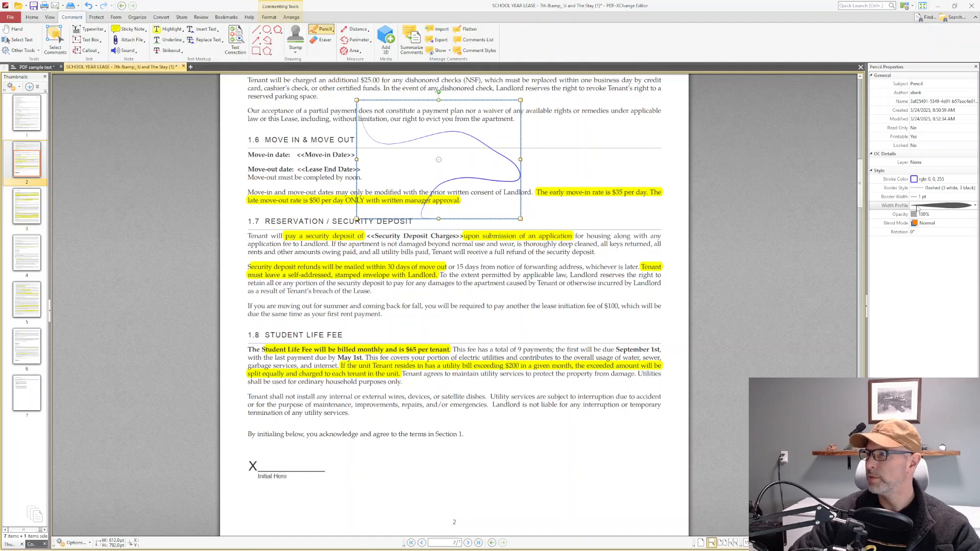
Step: Set the pencil drawing's opacity to 40% and its blend mode to Multiply
click(946, 214)
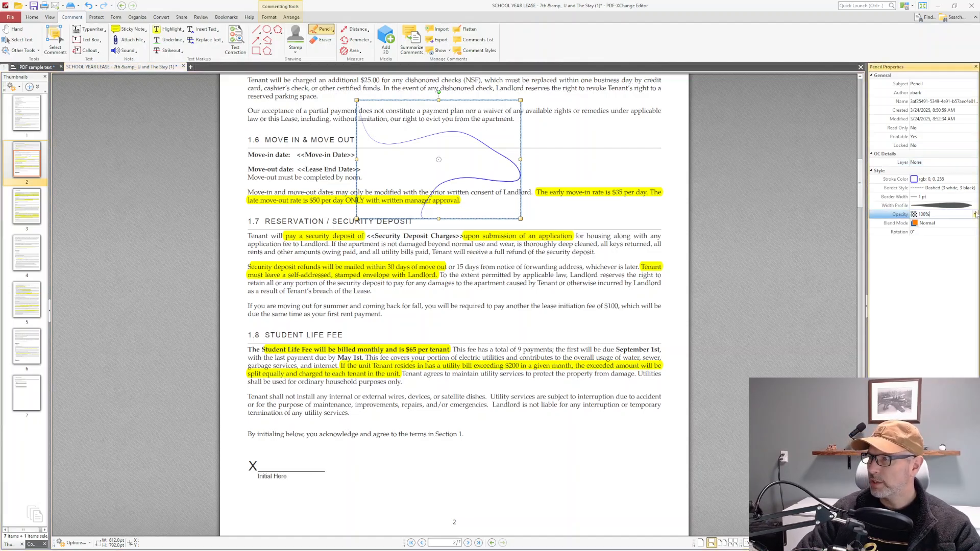
click(975, 215)
click(955, 235)
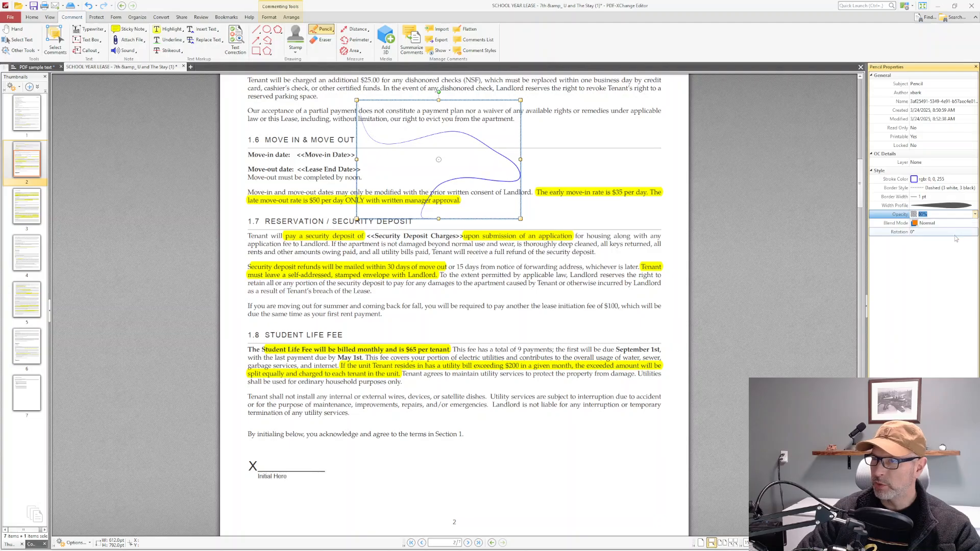
click(975, 215)
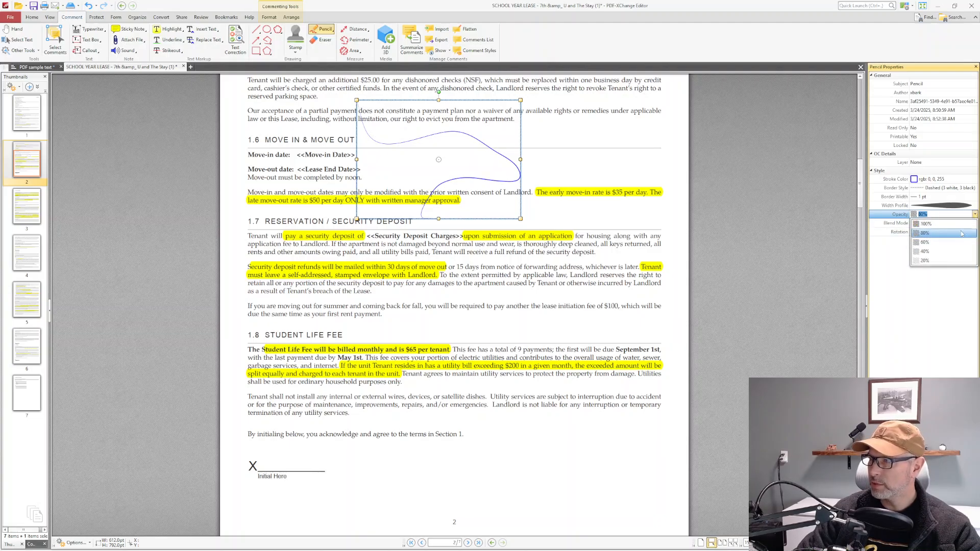
click(950, 252)
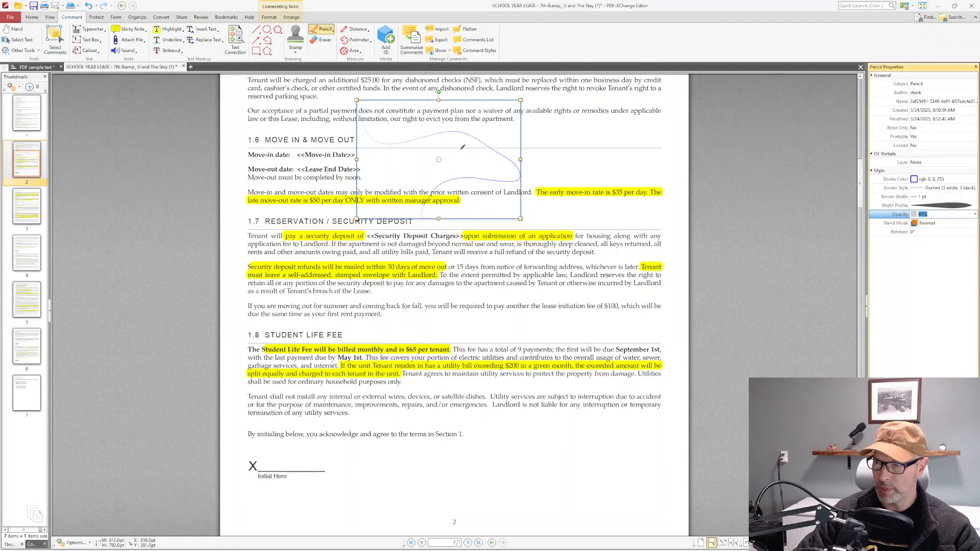
click(934, 223)
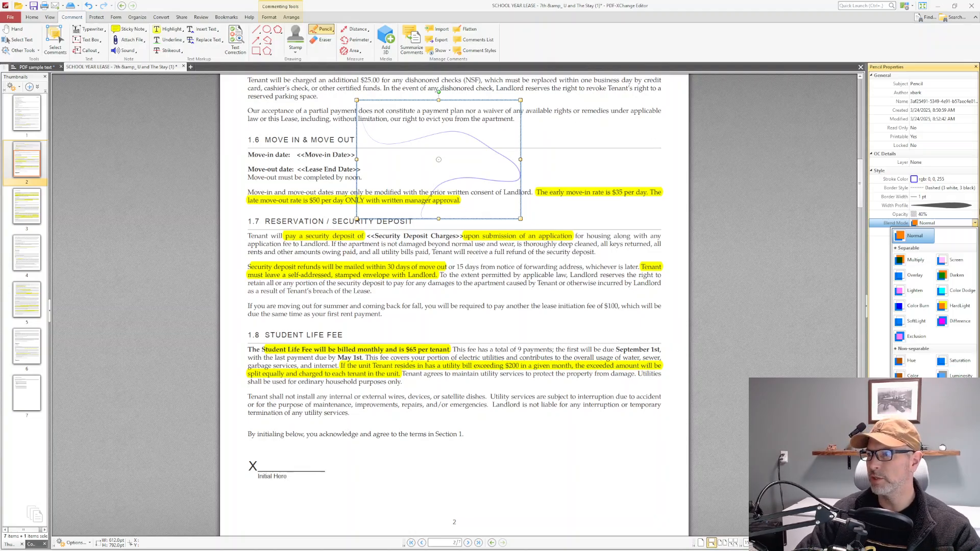
click(910, 261)
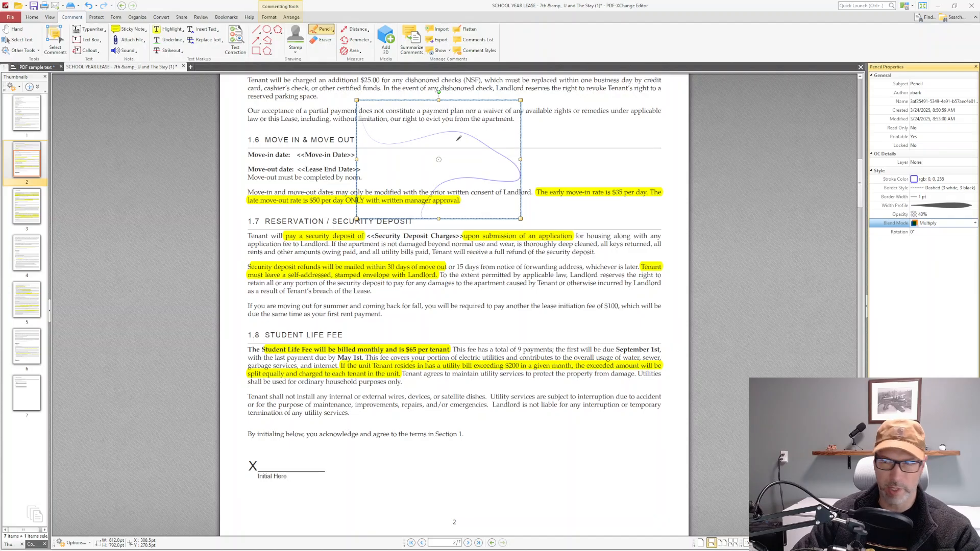
Step: Delete the pencil drawing and close the properties pane
key(Delete)
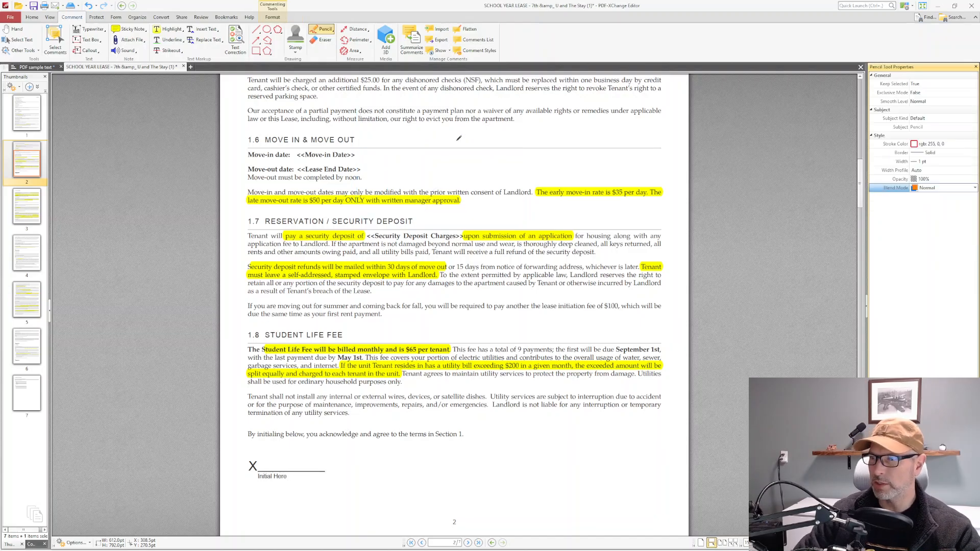
click(976, 67)
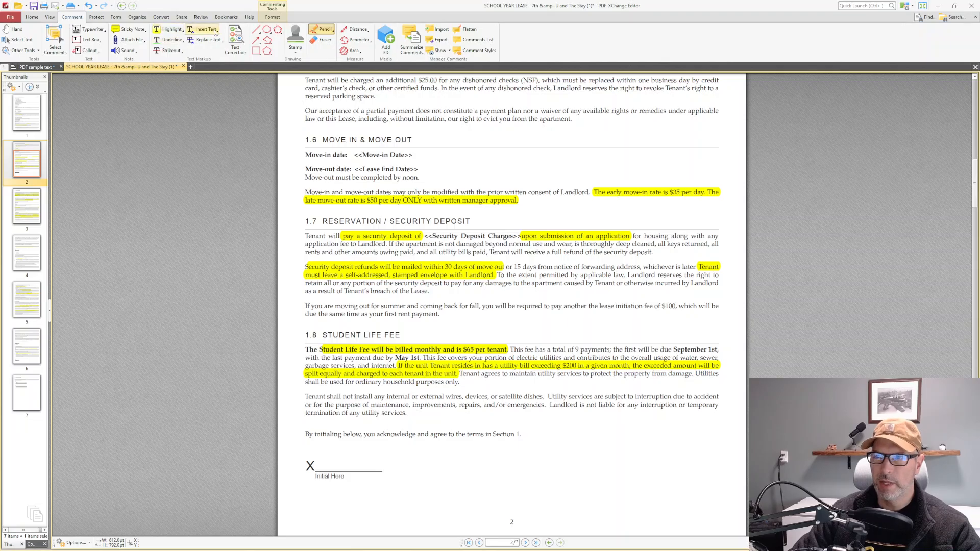
Step: Draw a looping freehand line across sections 1.6 and 1.7 in the Indigo pencil style, and set the pencil's stroke color to dark purple
click(276, 17)
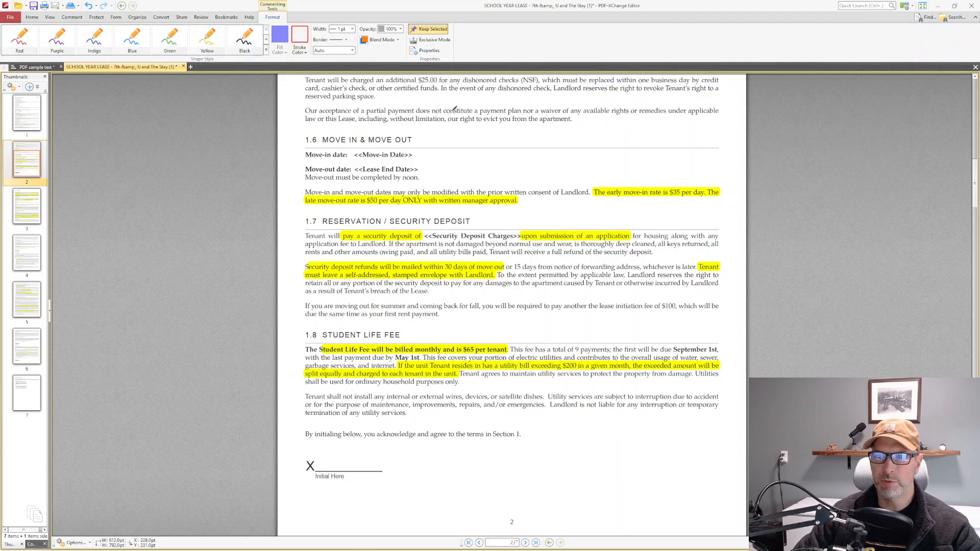
click(104, 40)
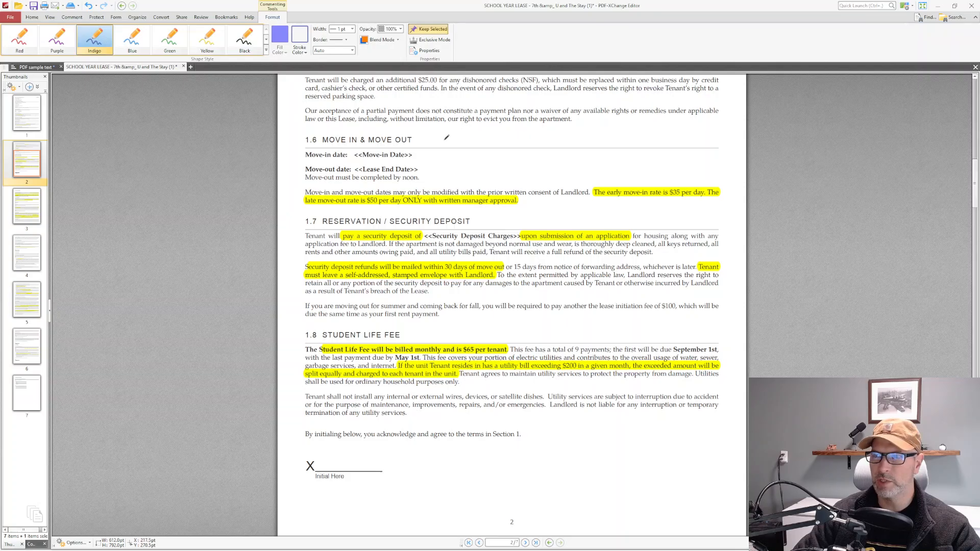
mouse_move(447, 131)
mouse_down()
mouse_move(526, 148)
mouse_move(498, 209)
mouse_move(639, 253)
mouse_move(452, 163)
mouse_move(536, 173)
mouse_up()
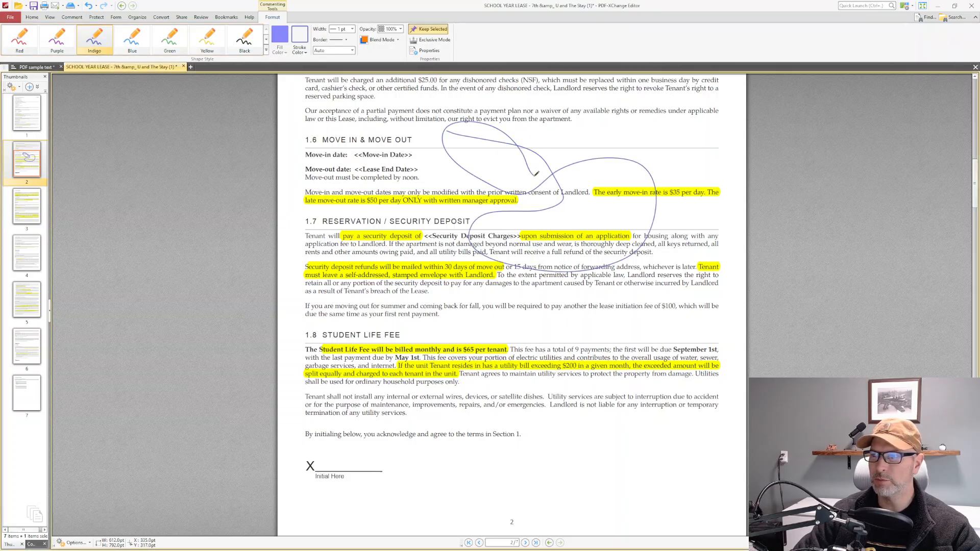
click(305, 52)
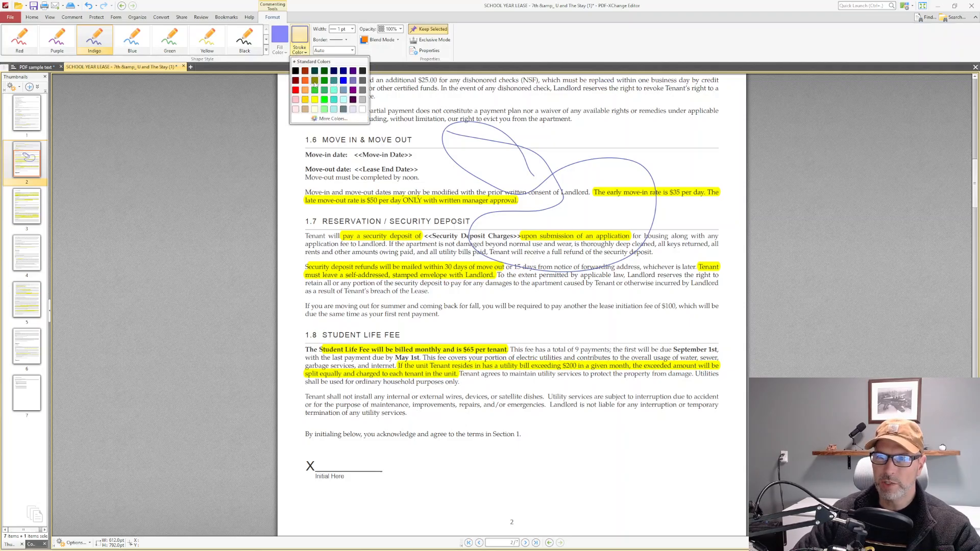
click(353, 99)
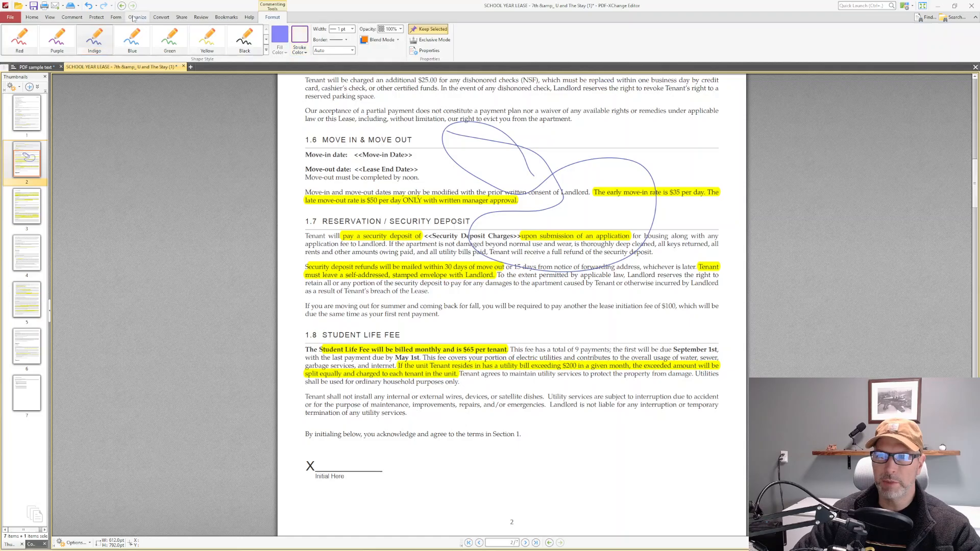
Step: Set the Pencil tool's line width to 0 pt and look through its border style and width profile options
click(353, 29)
click(341, 37)
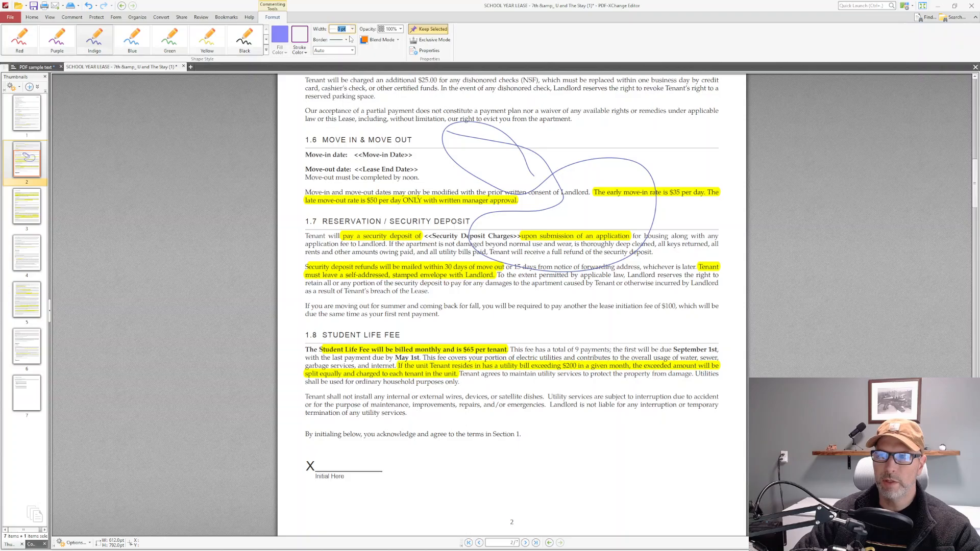
click(347, 40)
click(347, 50)
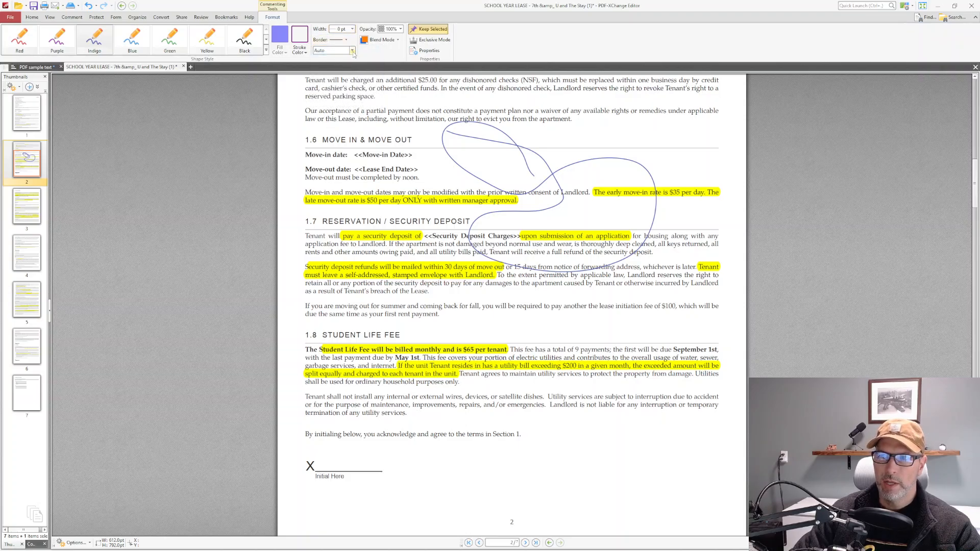
click(352, 50)
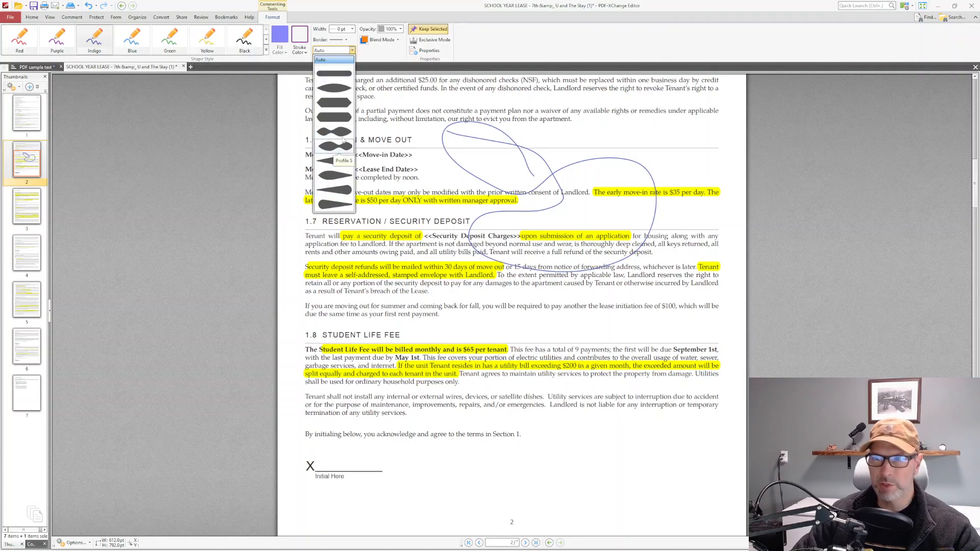
click(352, 51)
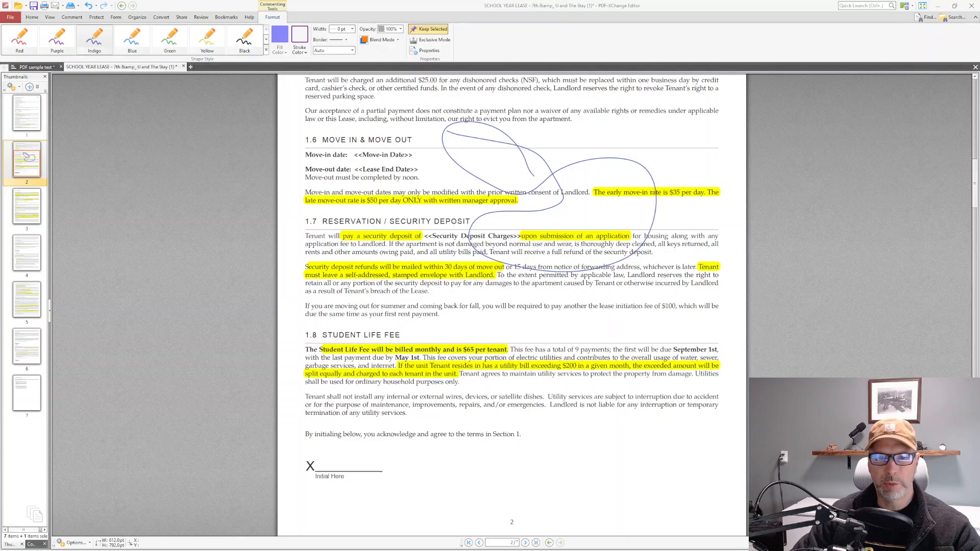
Step: Delete the looping freehand line across sections 1.6 and 1.7 and exit the Pencil tool
click(554, 177)
key(Delete)
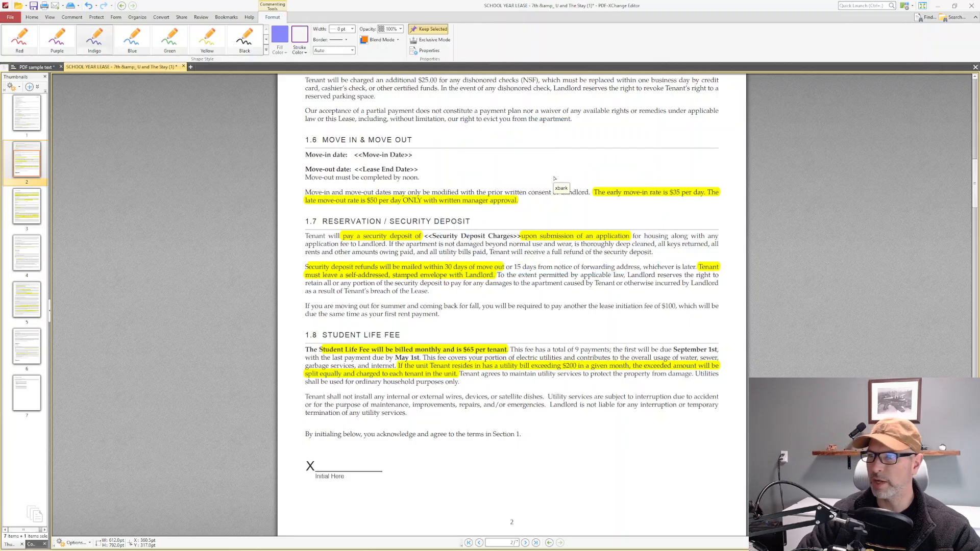
key(Escape)
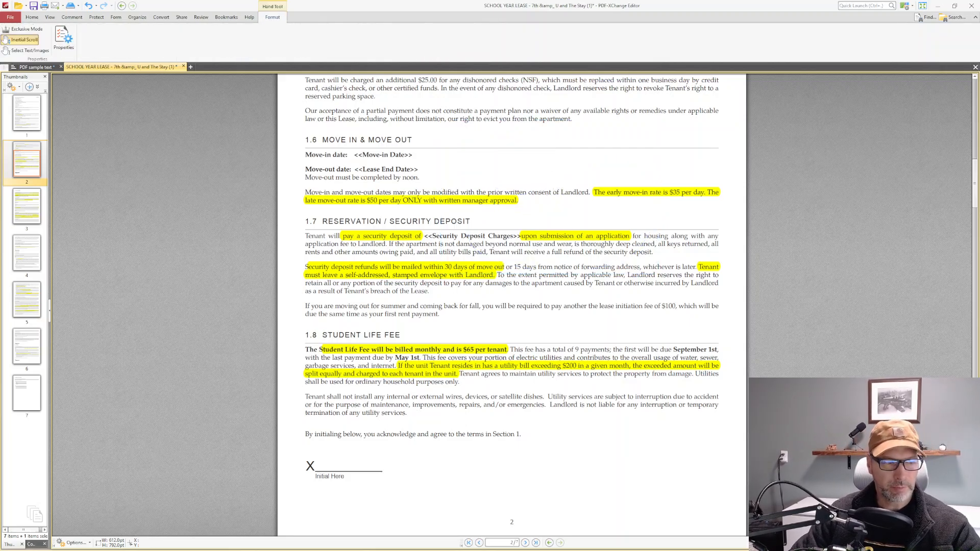
Step: Draw a closed rectangular cloud comment around the heading "1.6 MOVE IN & MOVE OUT"
click(71, 18)
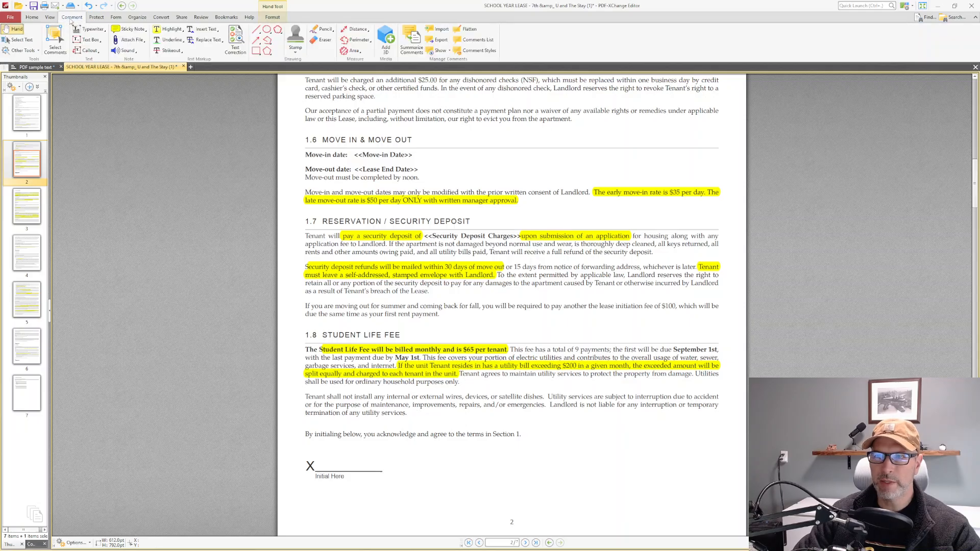
click(277, 31)
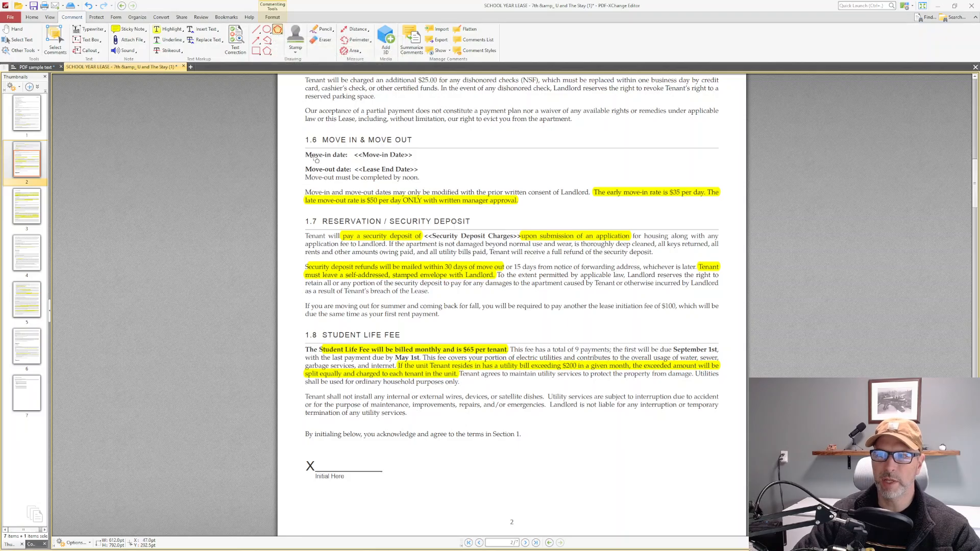
click(295, 127)
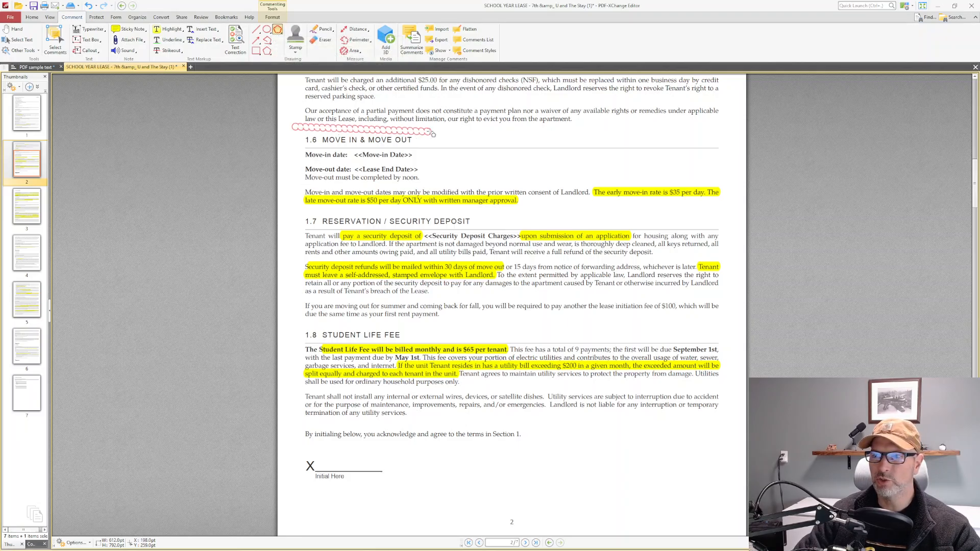
click(438, 128)
click(438, 150)
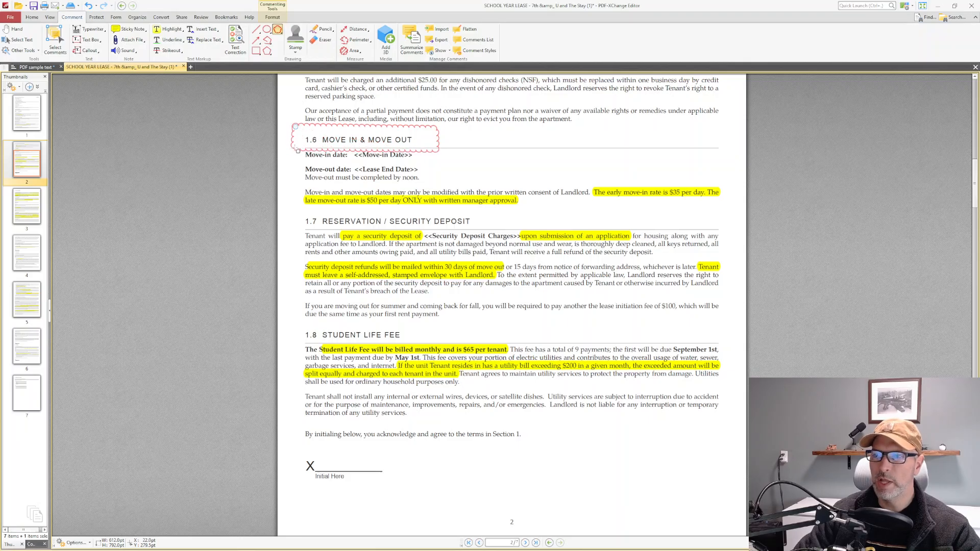
click(295, 149)
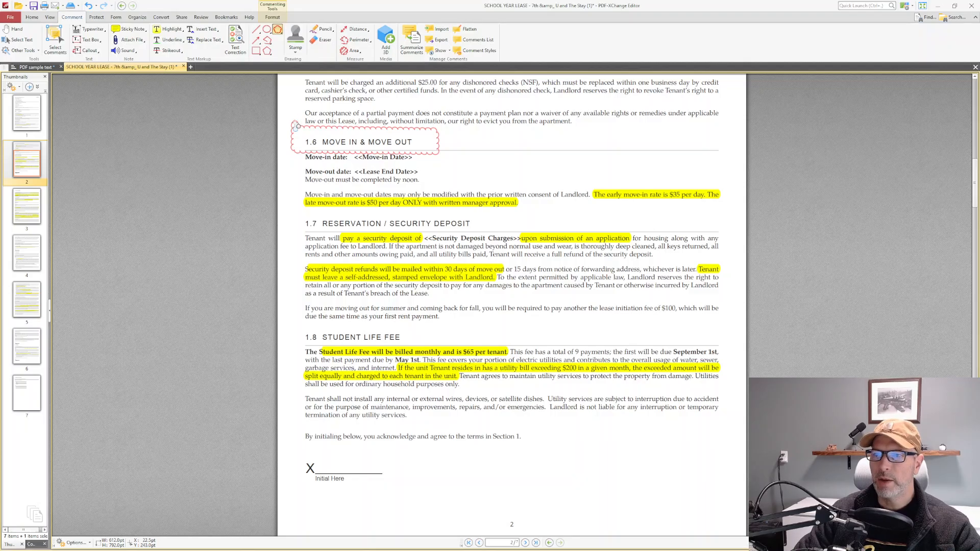
click(296, 128)
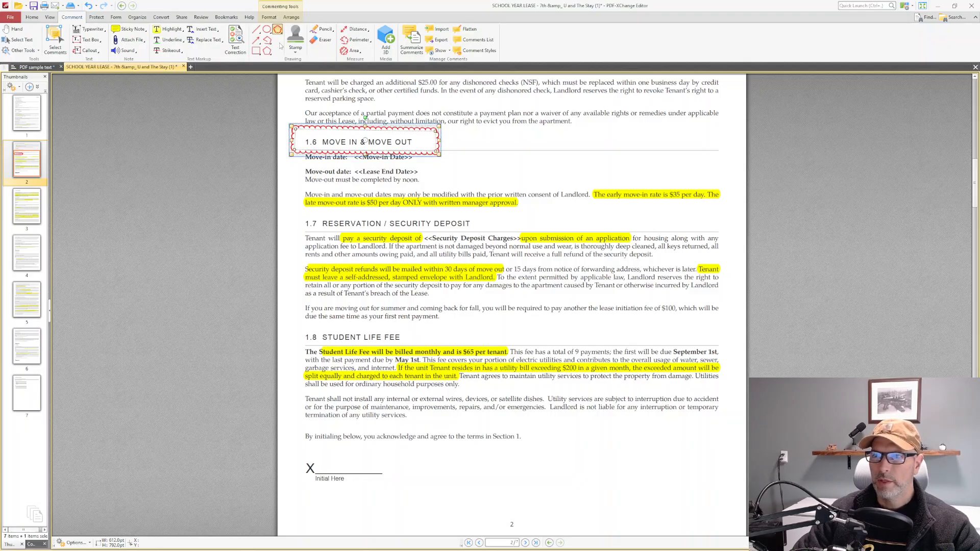
Step: Show the properties pane for the cloud around the 1.6 heading and examine its fill, stroke, border, opacity and blend mode settings
click(274, 18)
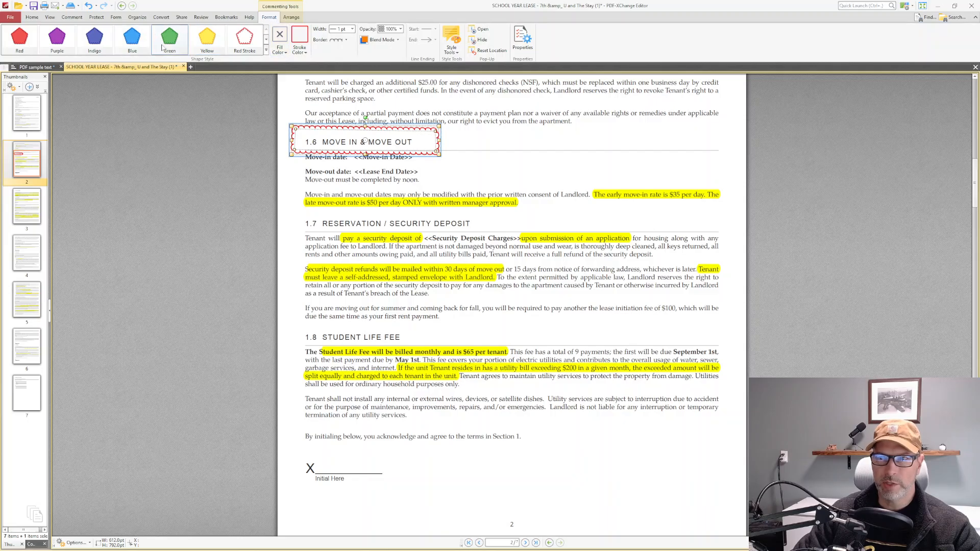
right_click(406, 130)
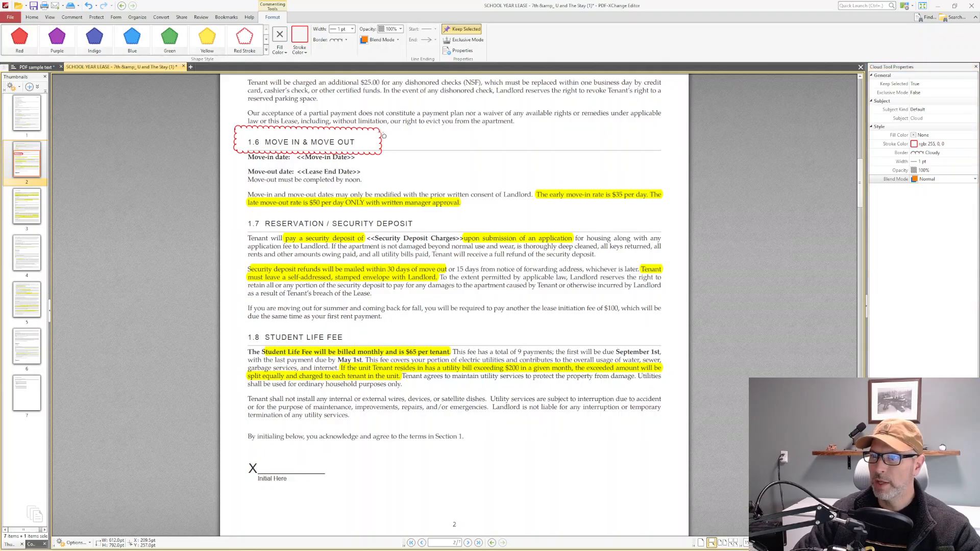
key(Escape)
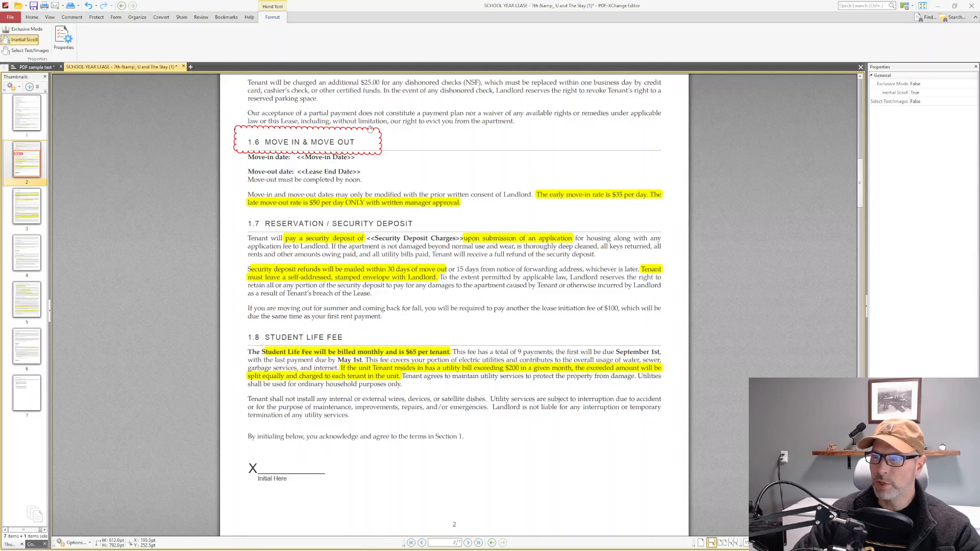
click(339, 153)
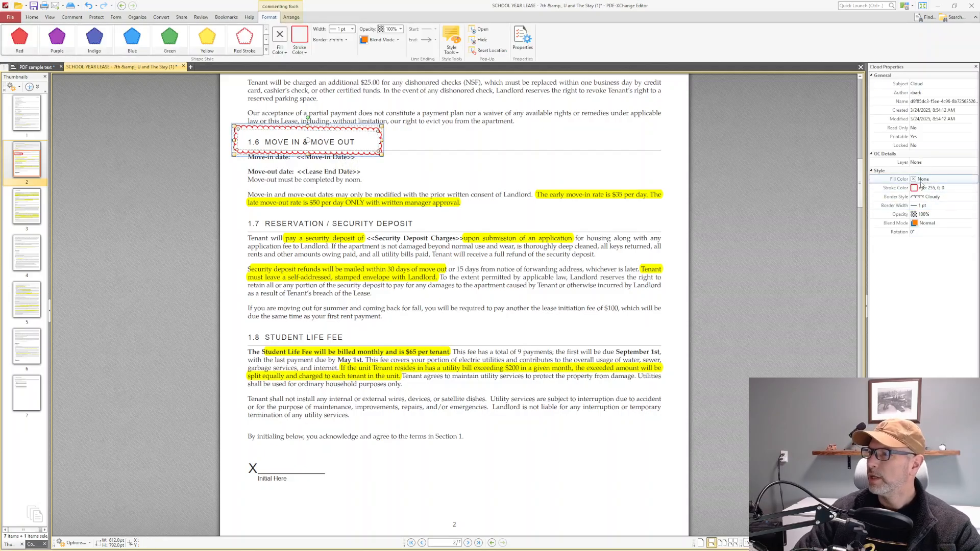
click(429, 142)
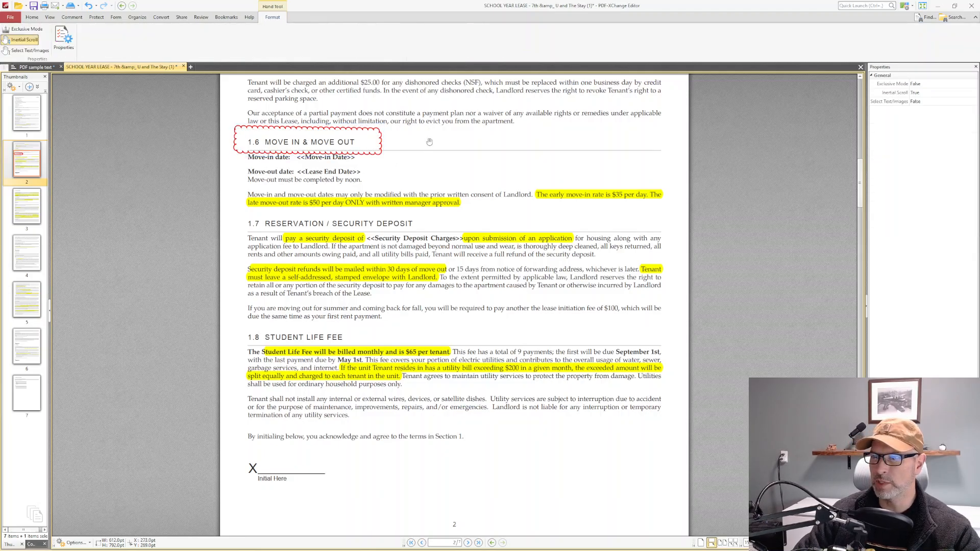
click(361, 154)
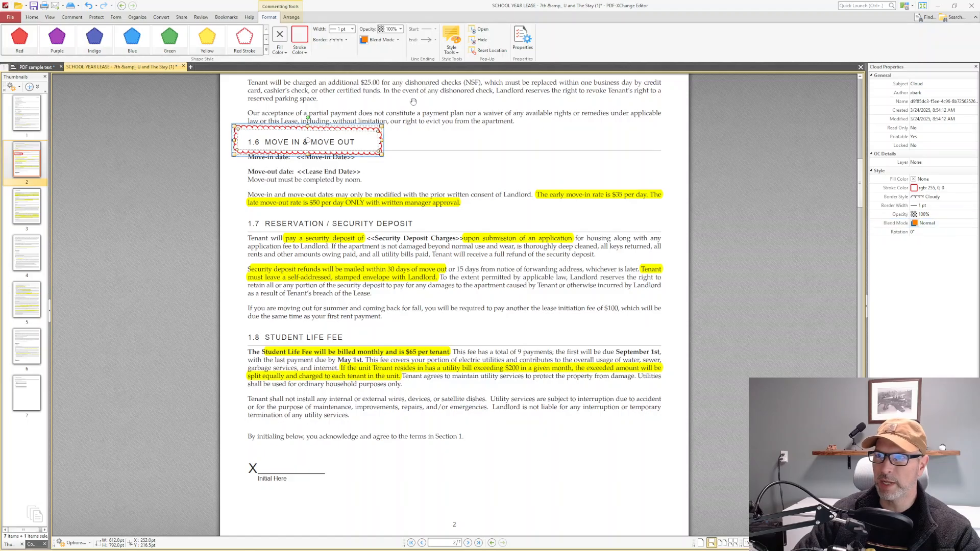
Step: Draw a rectangle comment around the two-line paragraph about modifying move-in and move-out dates in section 1.6
click(72, 17)
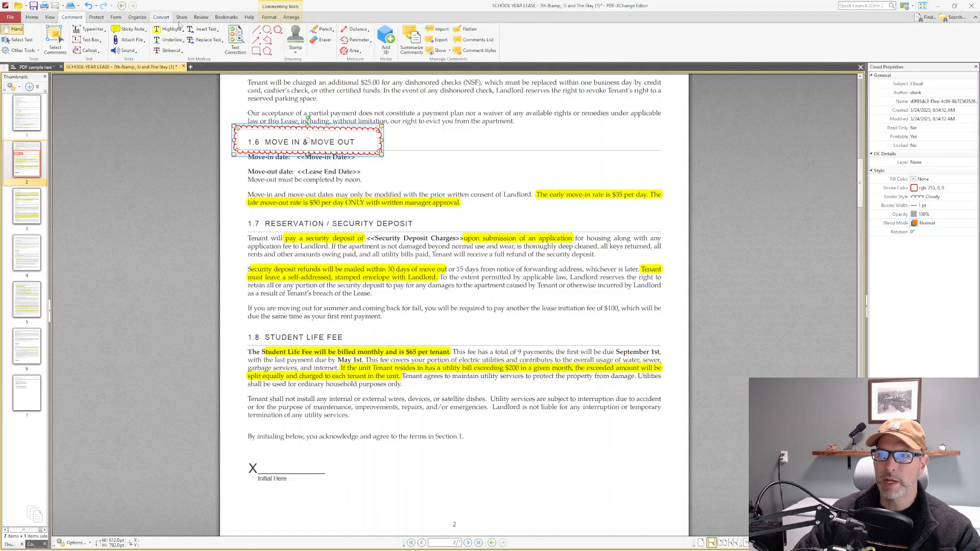
click(443, 153)
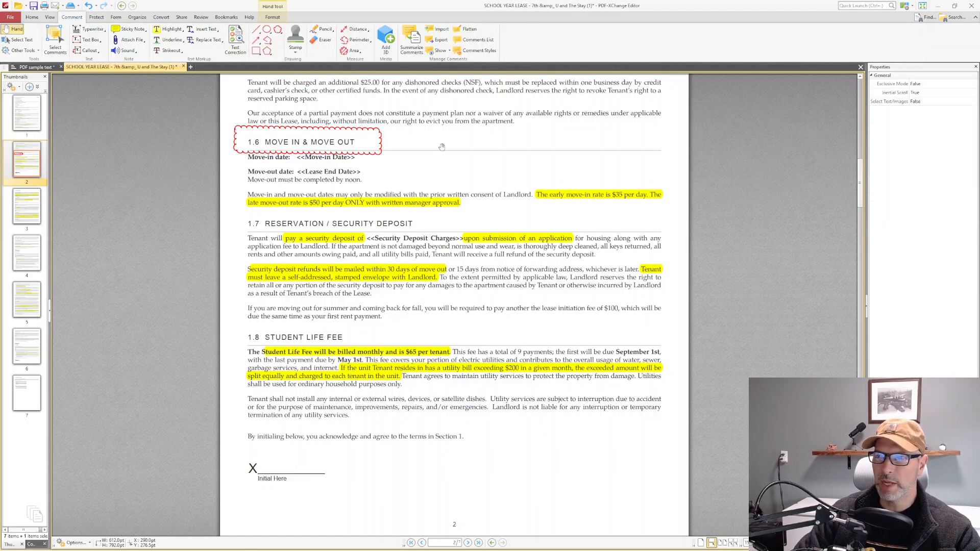
click(256, 51)
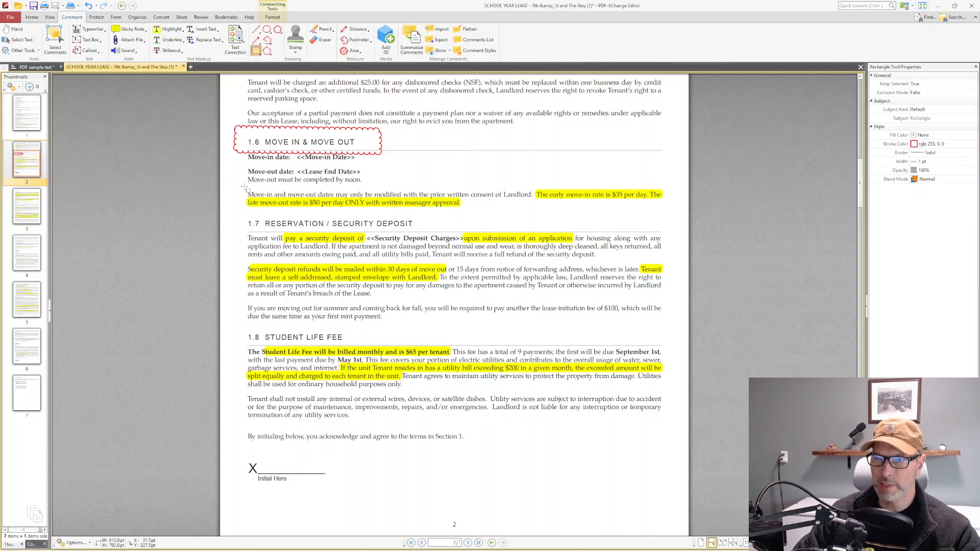
drag(245, 187, 663, 210)
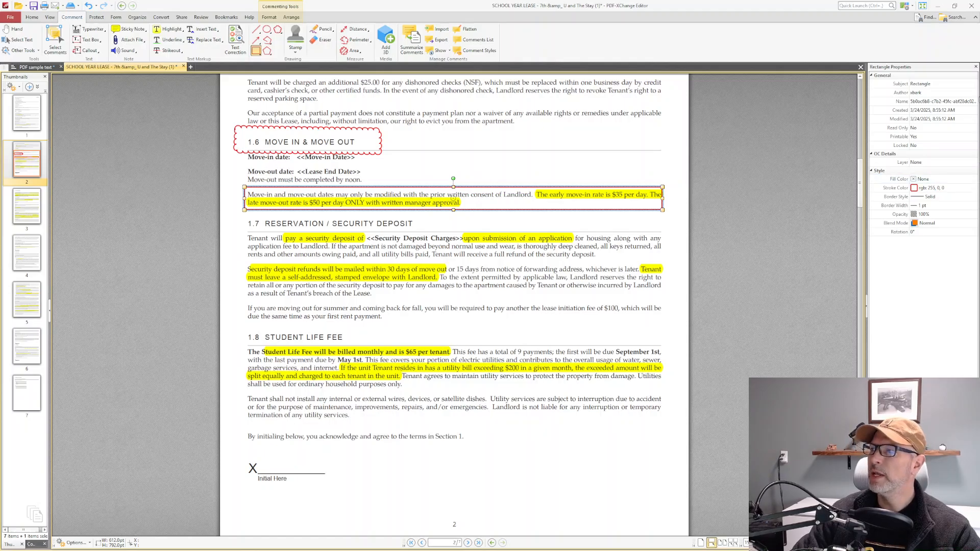
Step: Set both the stroke color and the fill color of the section 1.6 rectangle to white (255, 255, 255)
click(920, 189)
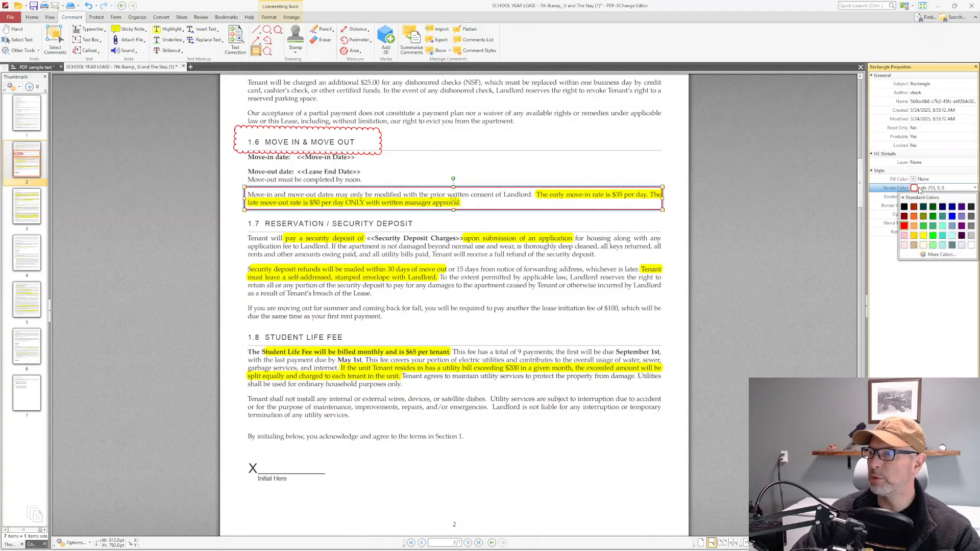
click(971, 246)
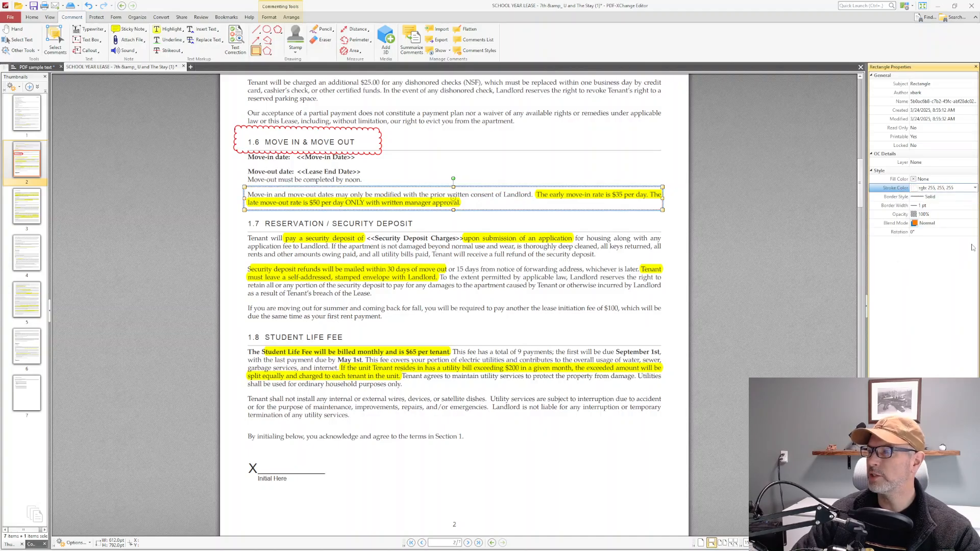
click(917, 180)
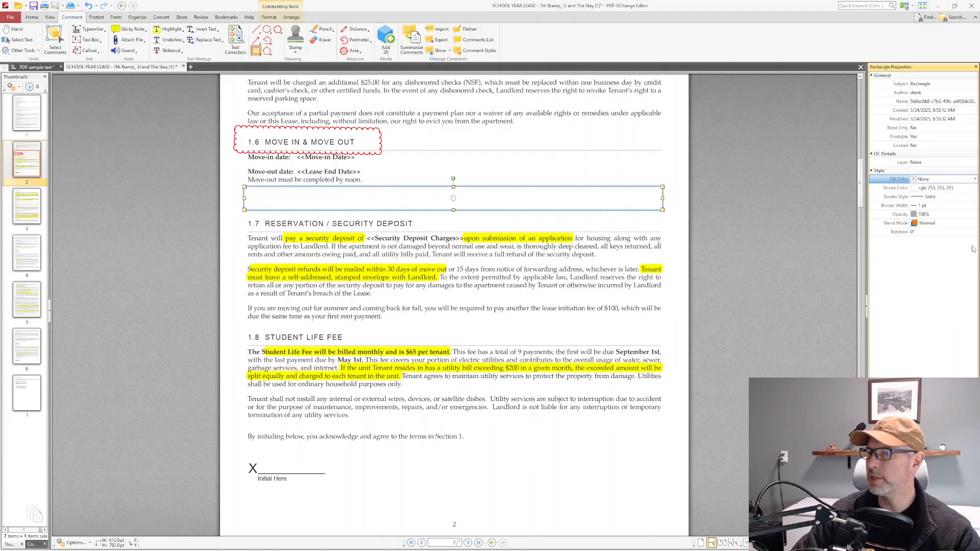
click(971, 245)
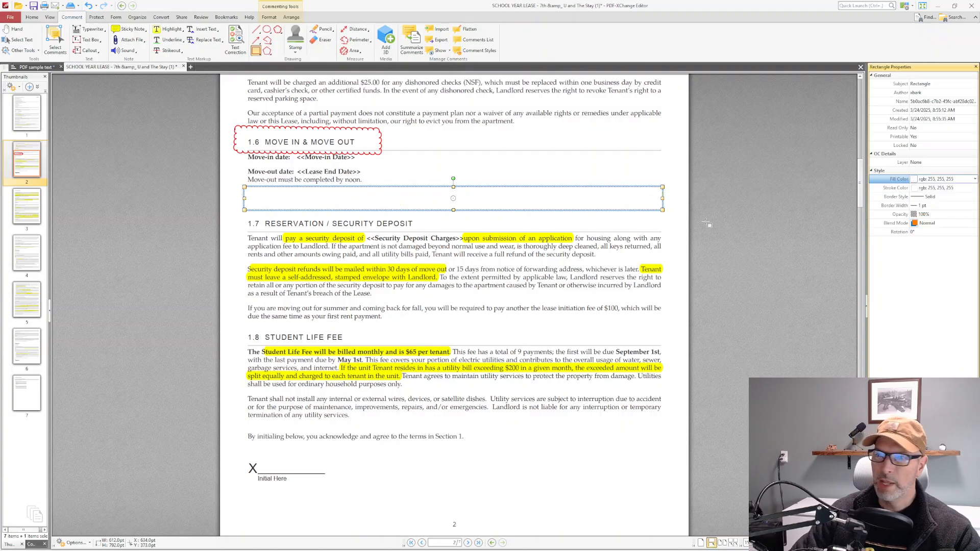
click(460, 158)
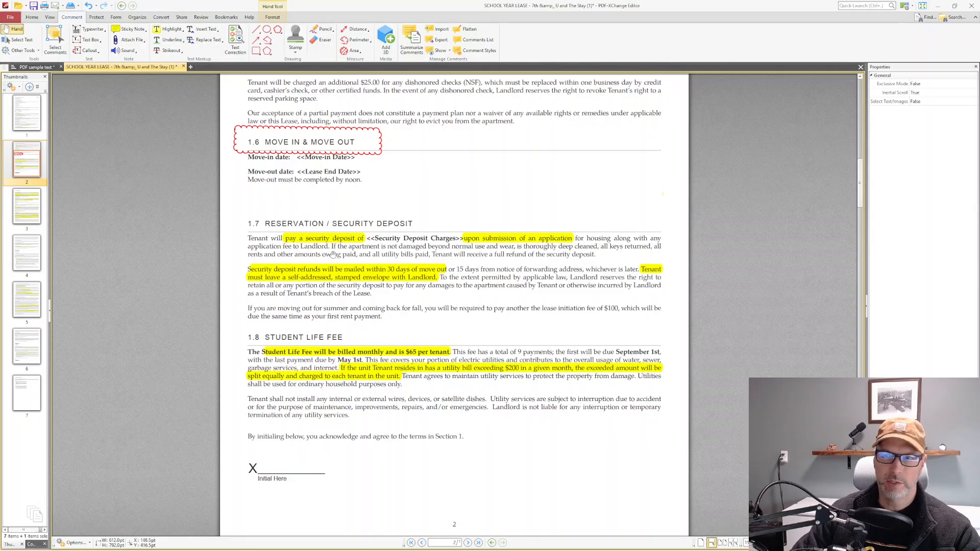
Step: Set the opacity of the white rectangle in section 1.6 to 80%
click(321, 202)
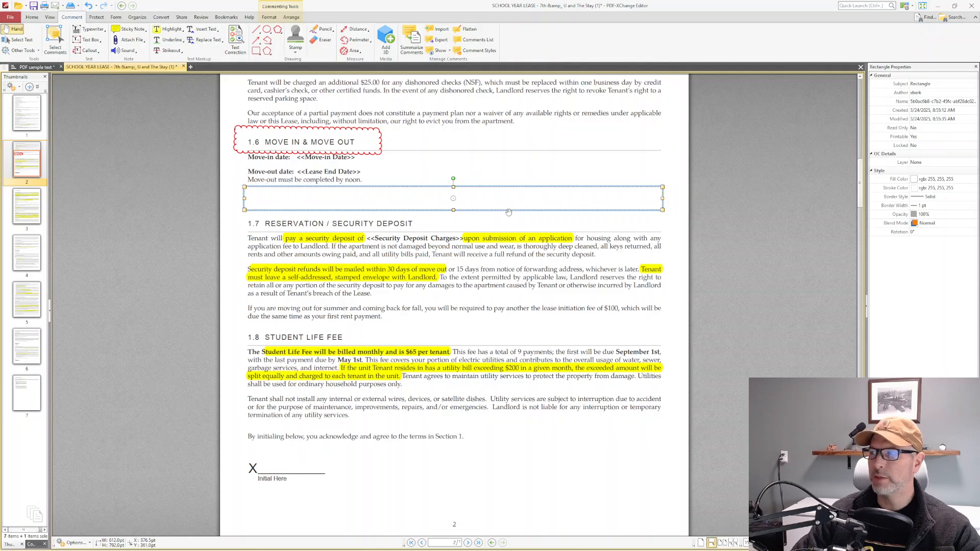
click(919, 214)
click(919, 214)
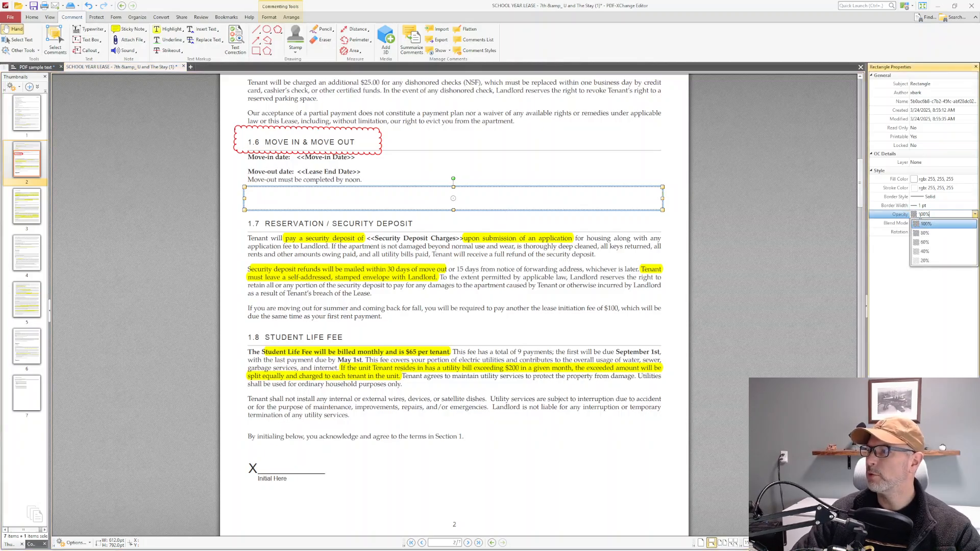
click(925, 233)
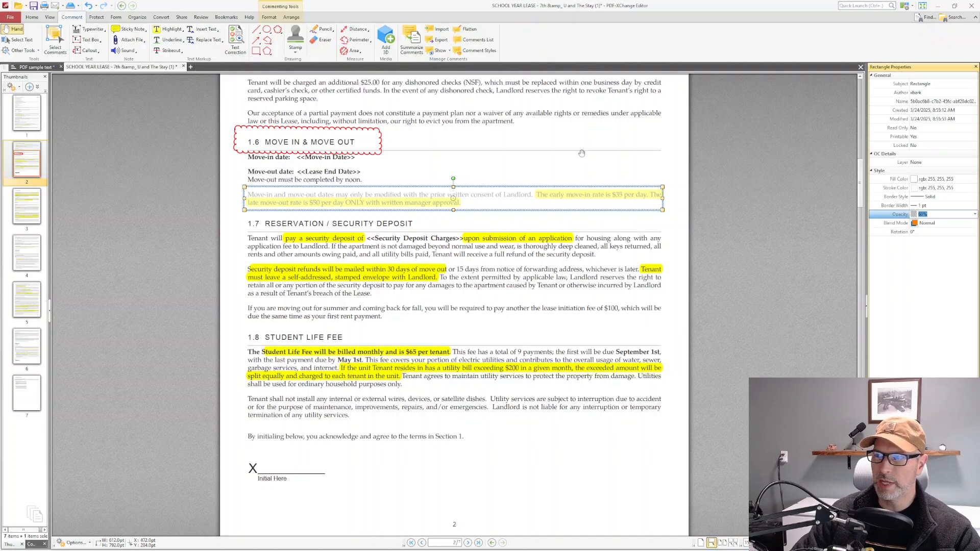
click(426, 182)
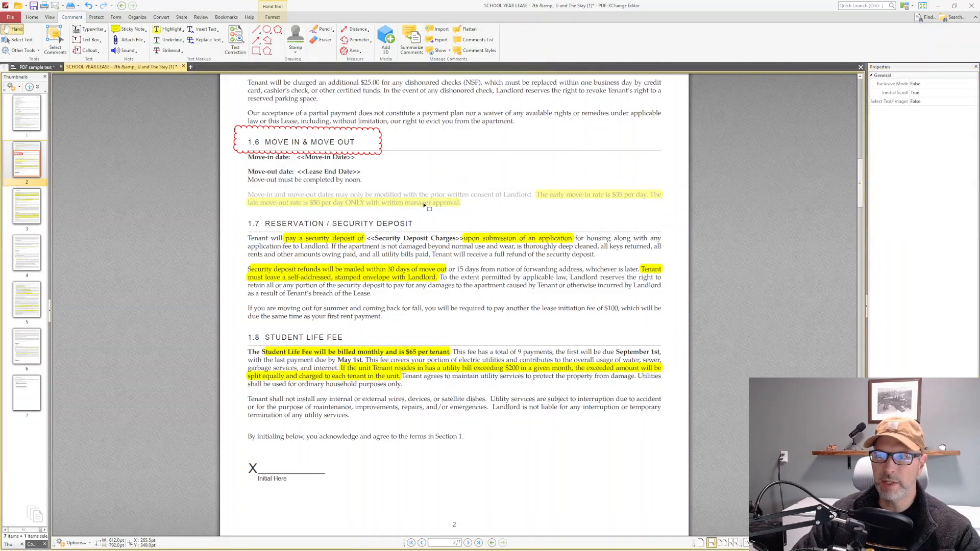
Step: Set the section 1.6 rectangle's blend mode to Multiply and its fill color to yellow (255, 255, 0)
click(453, 198)
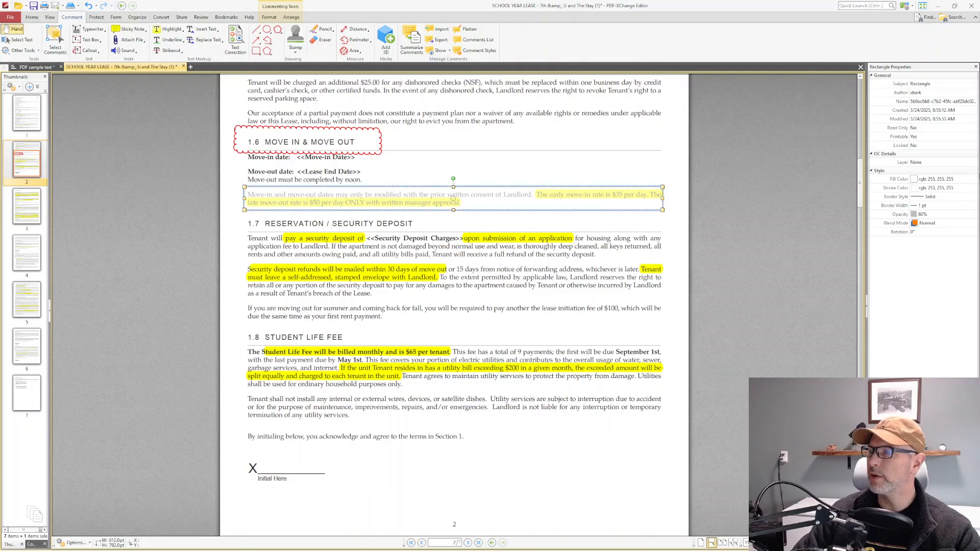
click(927, 223)
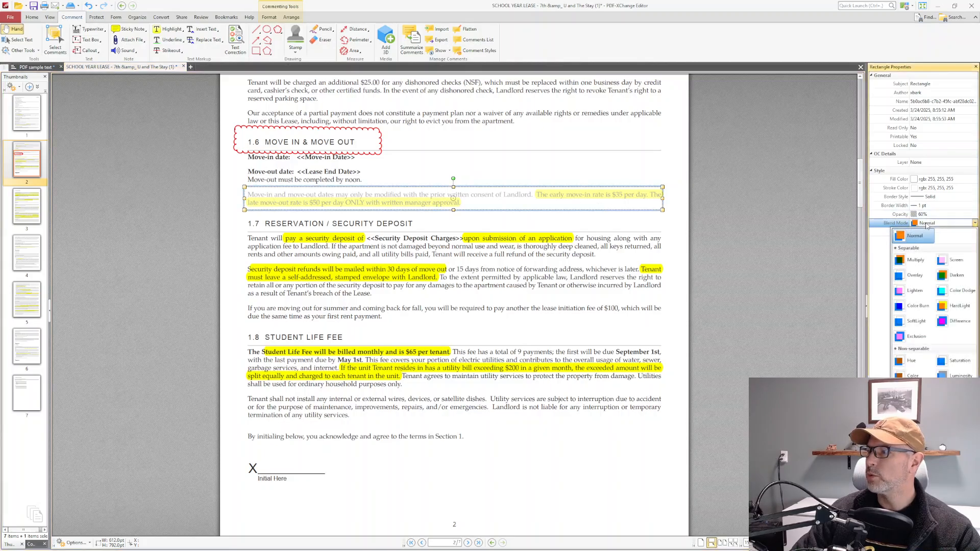
click(915, 259)
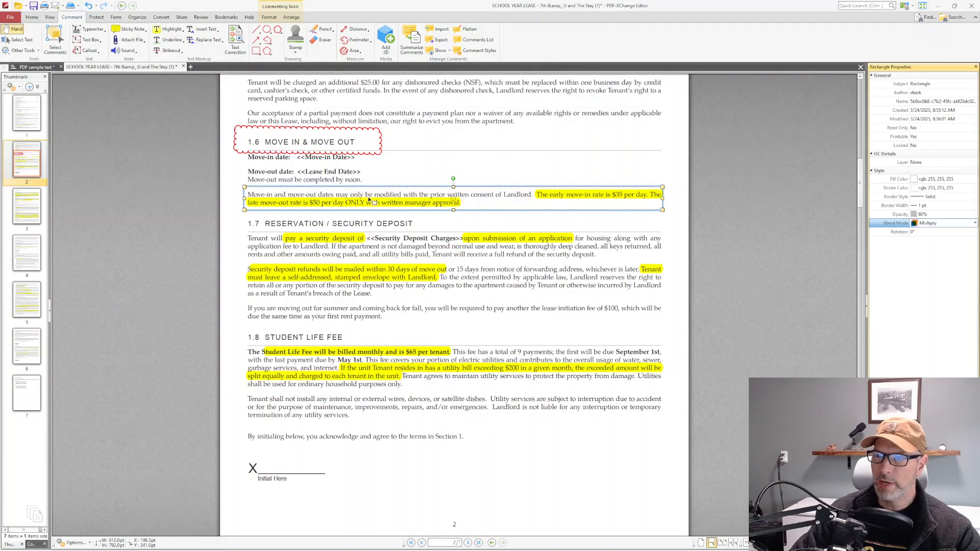
click(914, 179)
click(927, 238)
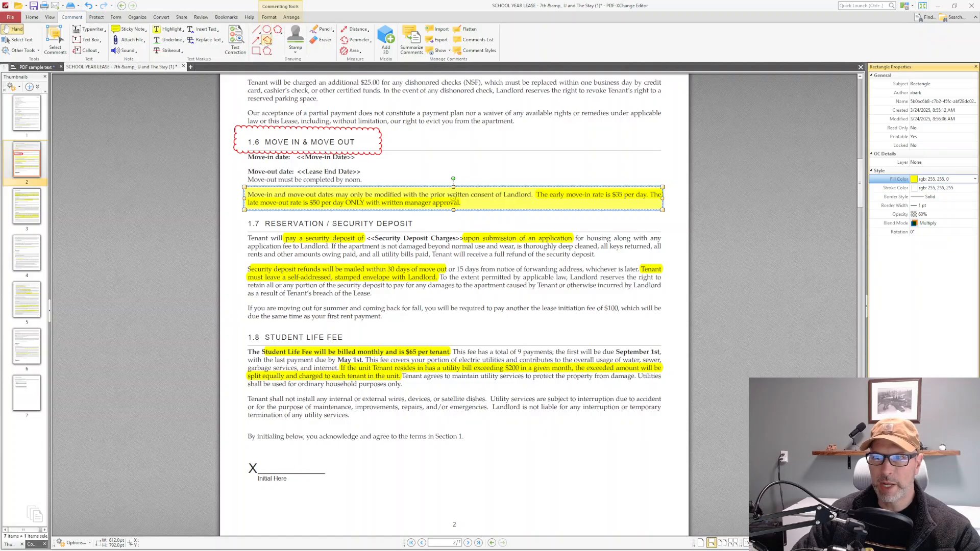
Step: Add a callout reading "text" that points beside the section 1.6 move-in date line, and narrow its text box
click(88, 50)
drag(423, 162, 611, 137)
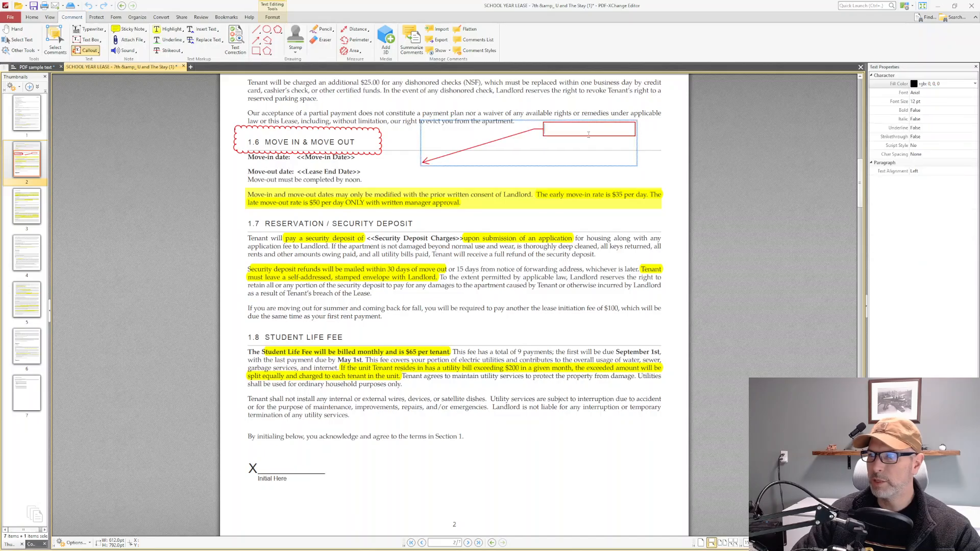
text(text)
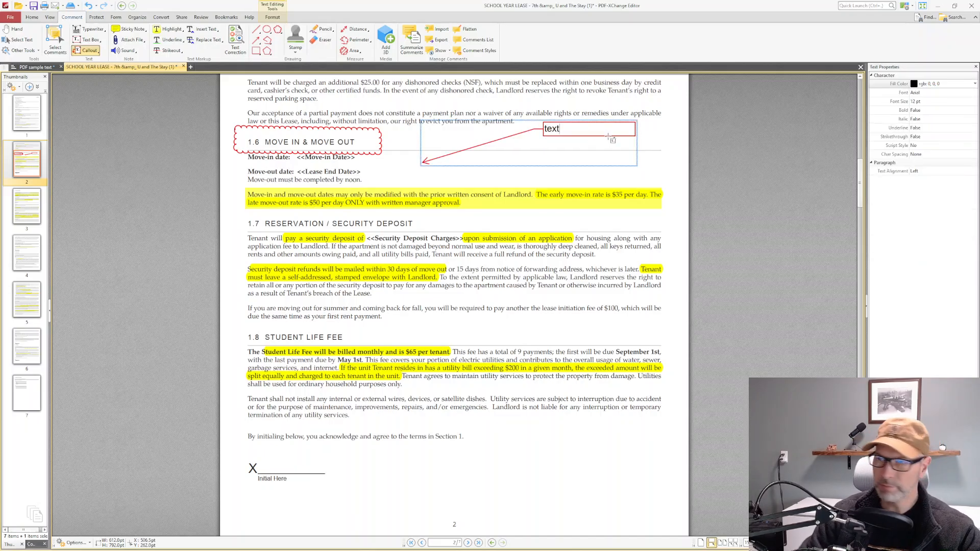
key(Escape)
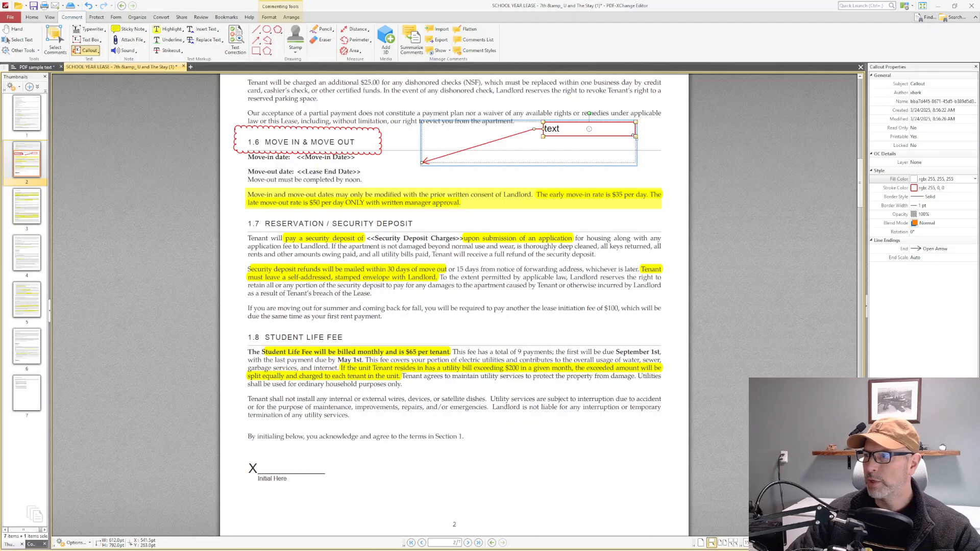
drag(635, 137, 591, 137)
Step: Set the font size of the callout's text to 22 pt
double_click(555, 131)
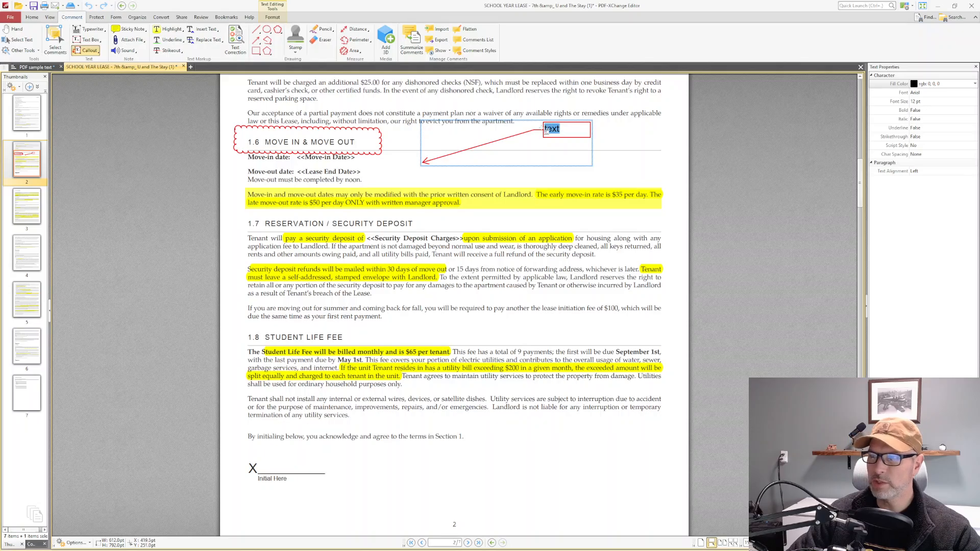
click(274, 19)
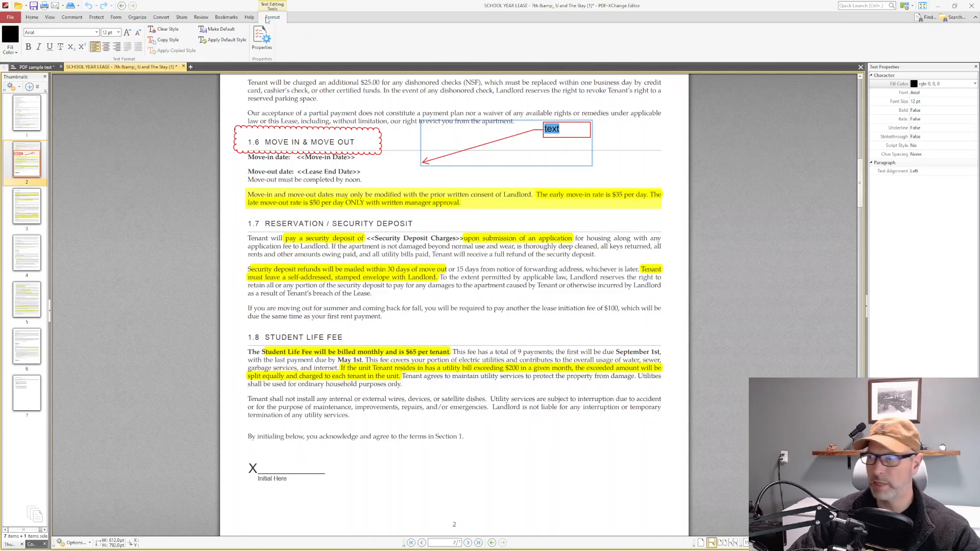
click(948, 101)
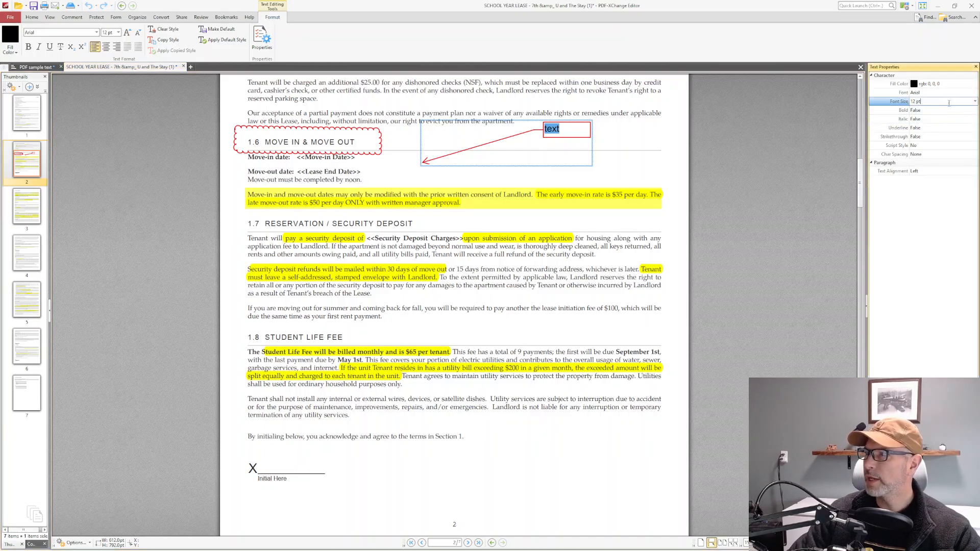
click(975, 102)
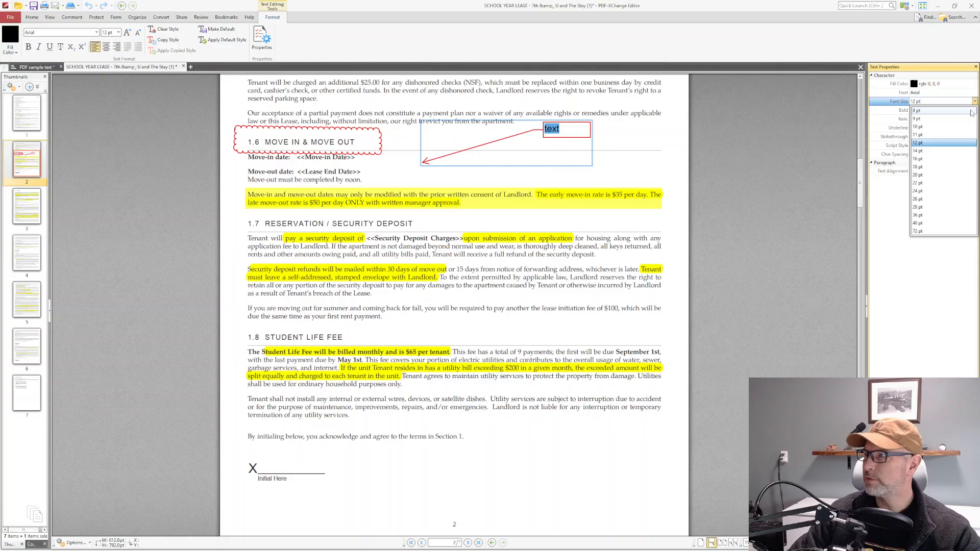
click(935, 184)
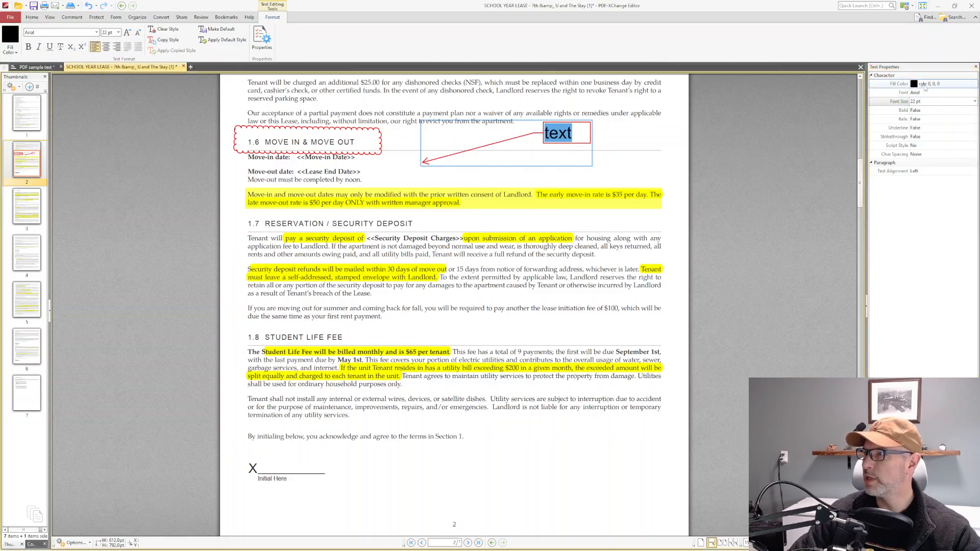
Step: Set the callout's text color to yellow (255, 255, 0)
click(914, 86)
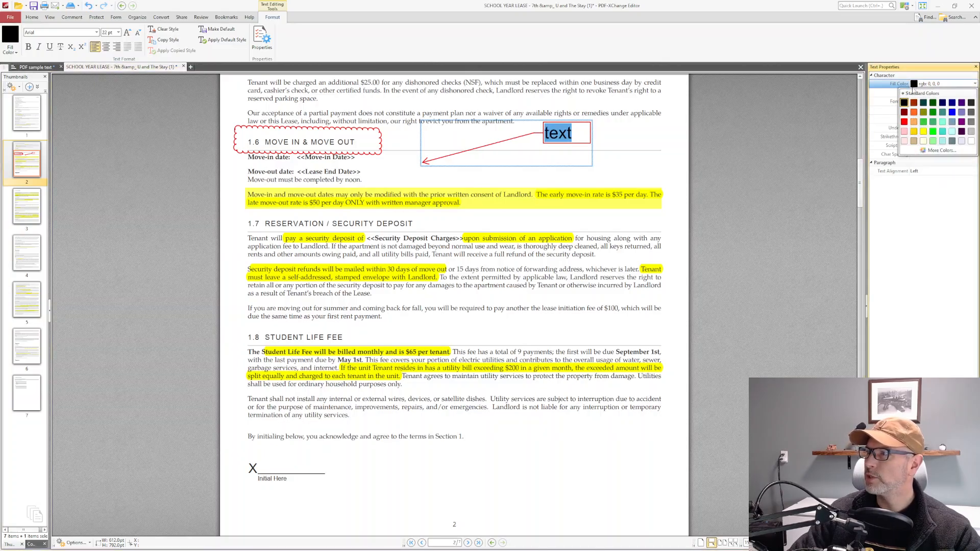
click(924, 132)
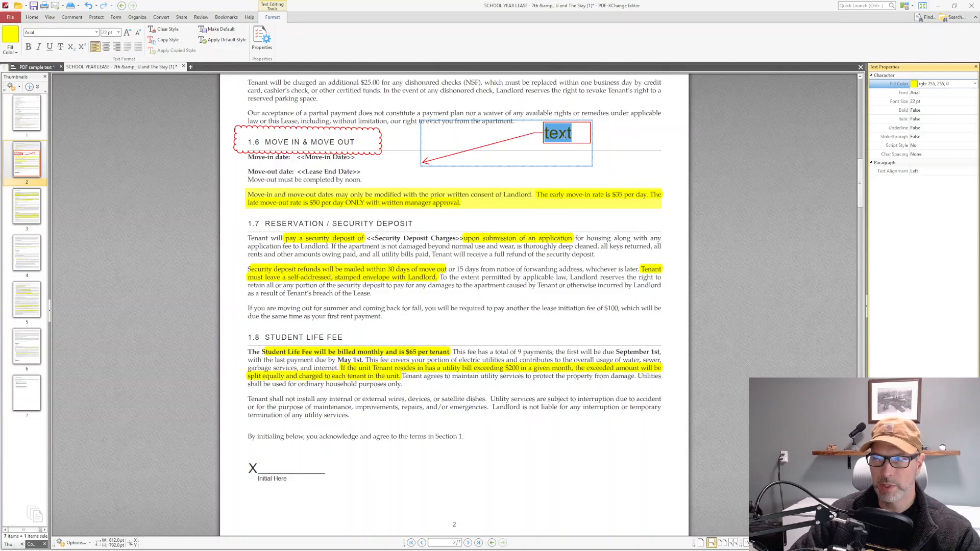
click(559, 133)
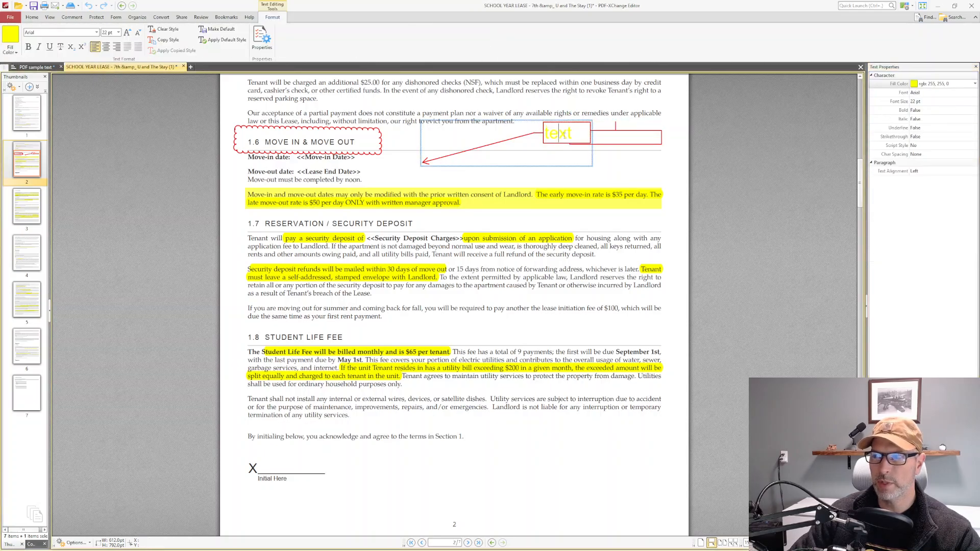
click(642, 139)
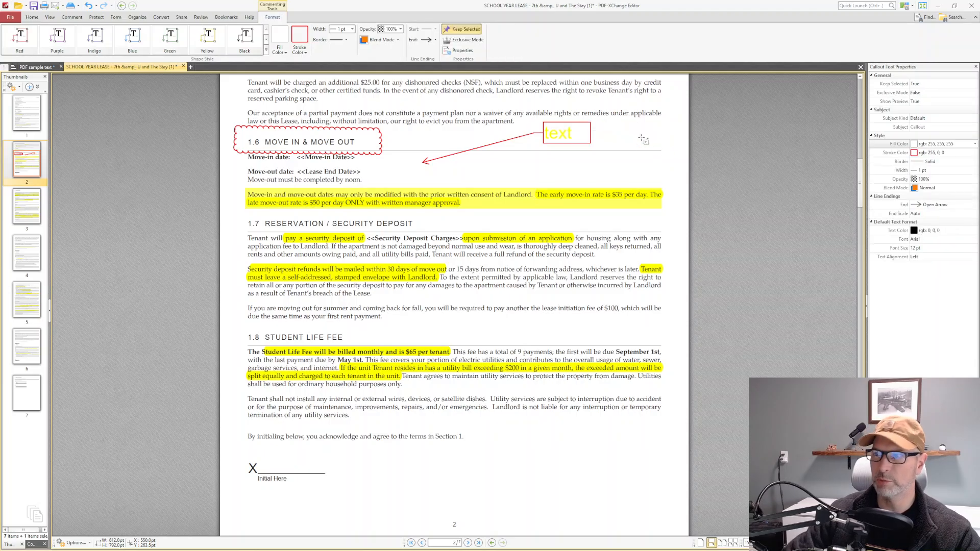
Step: Set the callout's text color back to black (0, 0, 0)
double_click(559, 133)
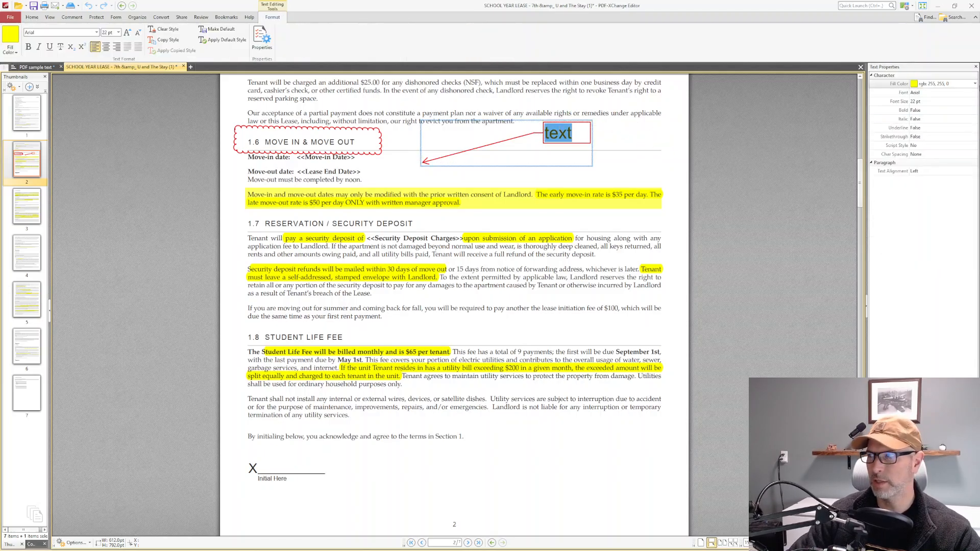
click(915, 84)
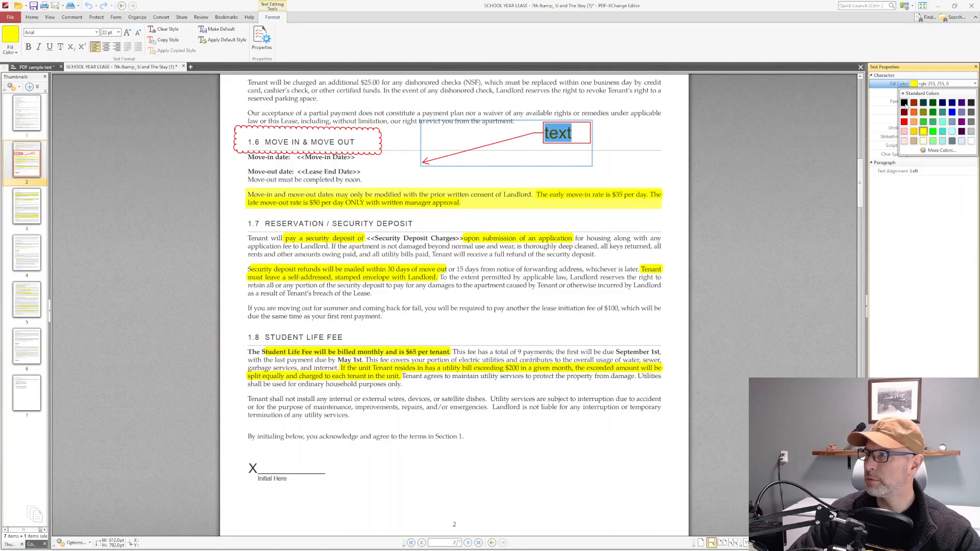
click(904, 103)
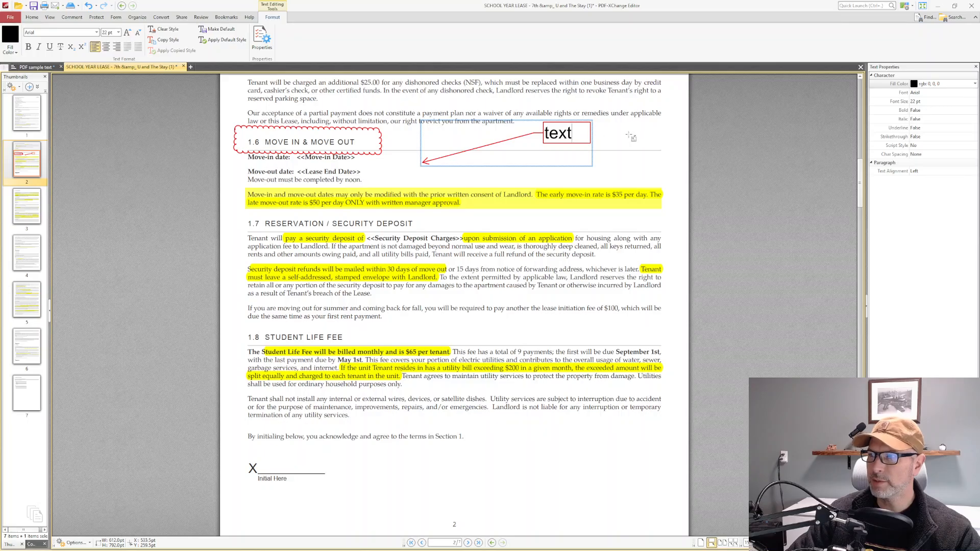
click(586, 130)
key(Escape)
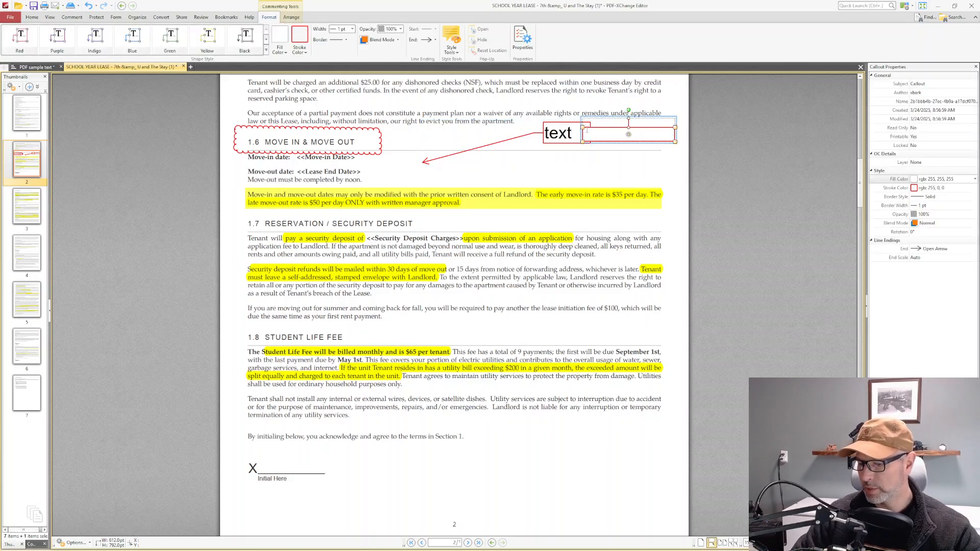
key(Delete)
Step: Set the fill color of the section 1.6 callout box to yellow (255, 255, 0)
click(588, 132)
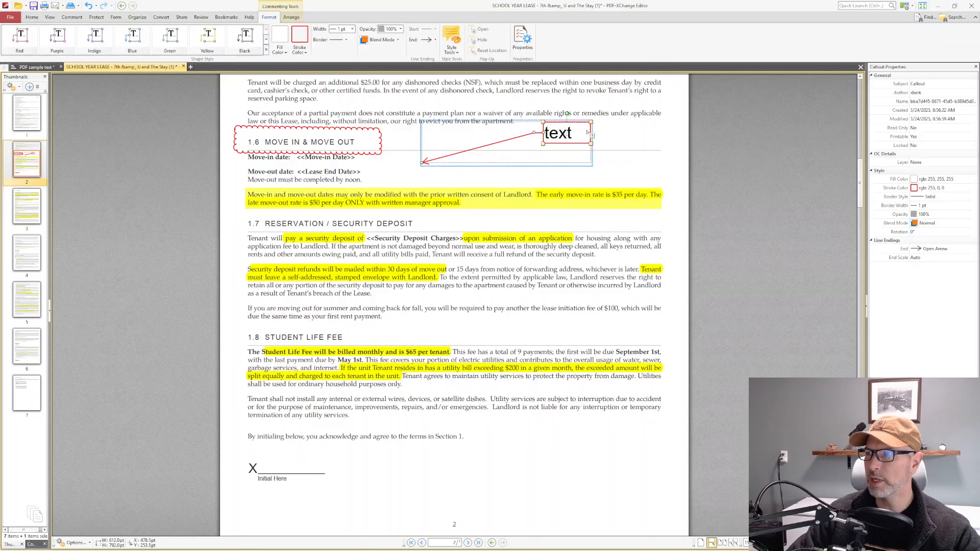
click(913, 180)
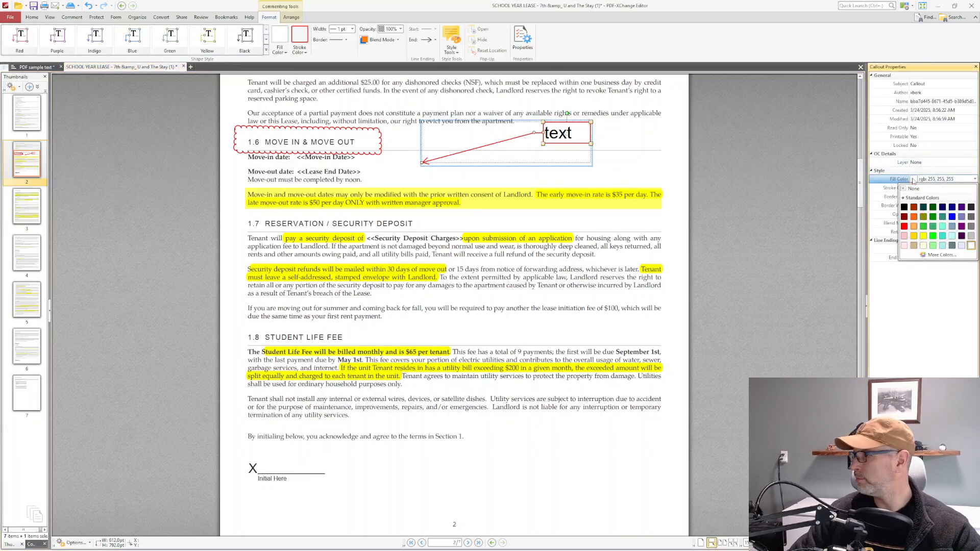
click(930, 238)
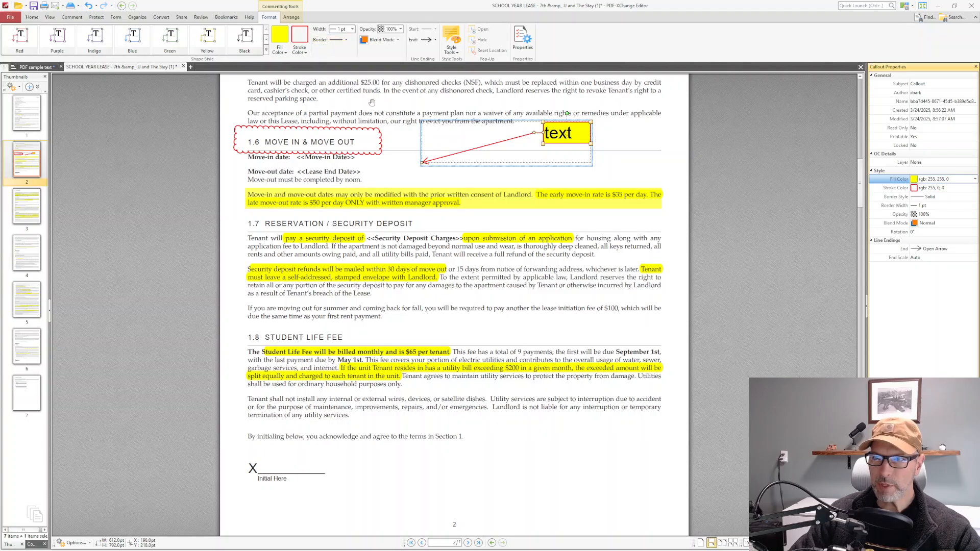
click(616, 131)
click(583, 131)
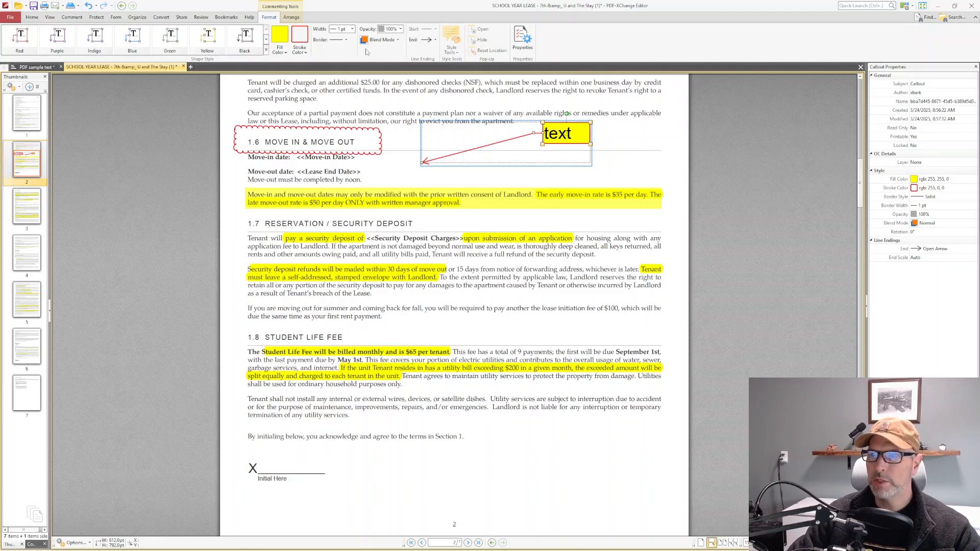
Step: Place a sticky note reading "comment" below the second paragraph of section 1.7, and leave the Sticky Note tool
click(77, 18)
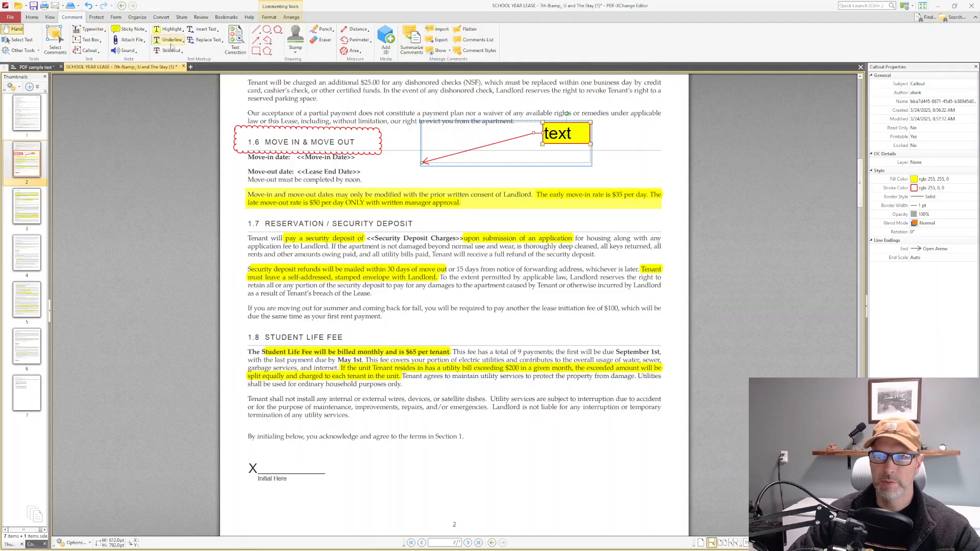
click(128, 30)
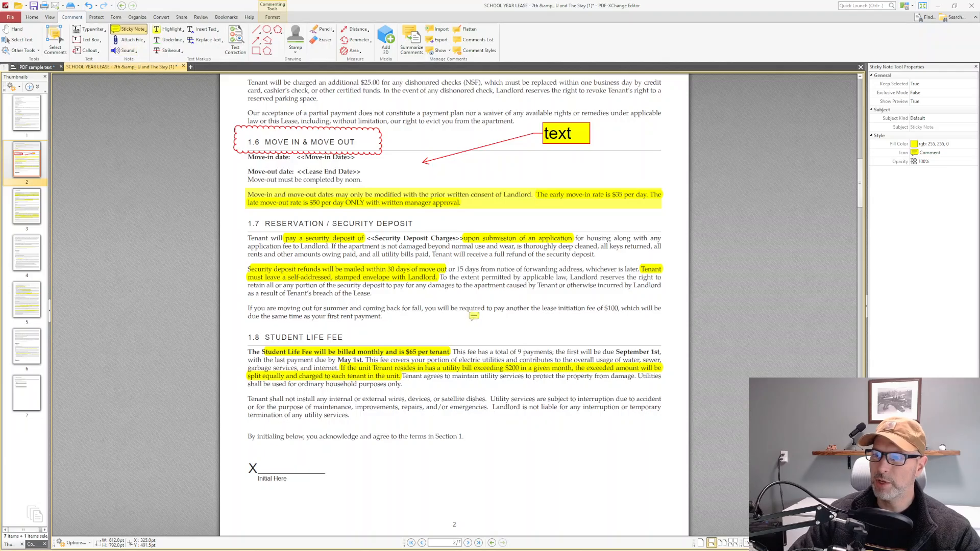
click(472, 293)
text(Comme)
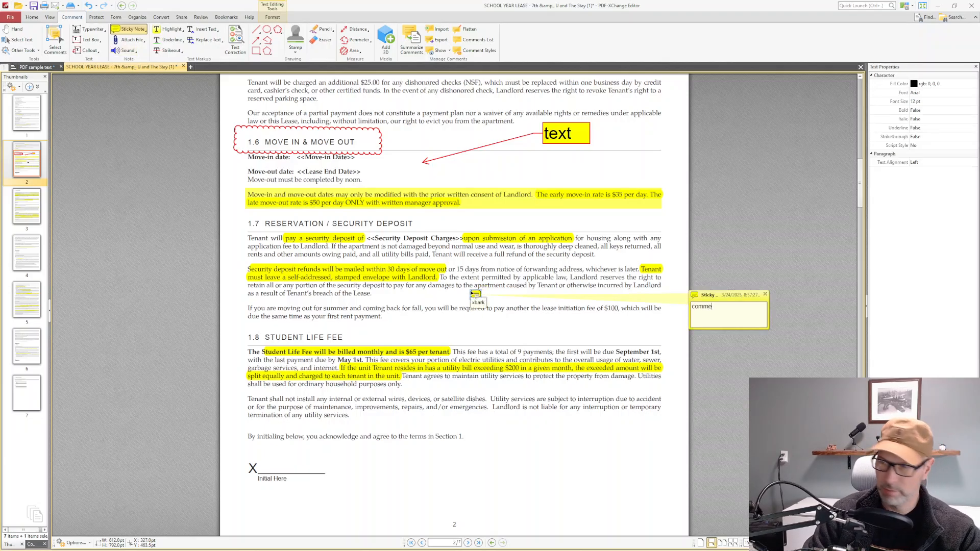
text(nt)
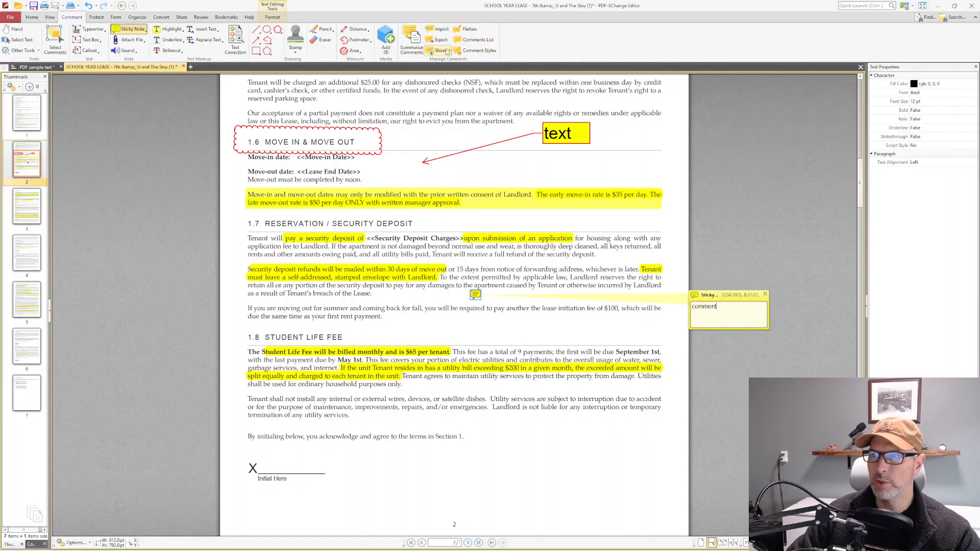
click(465, 29)
key(Escape)
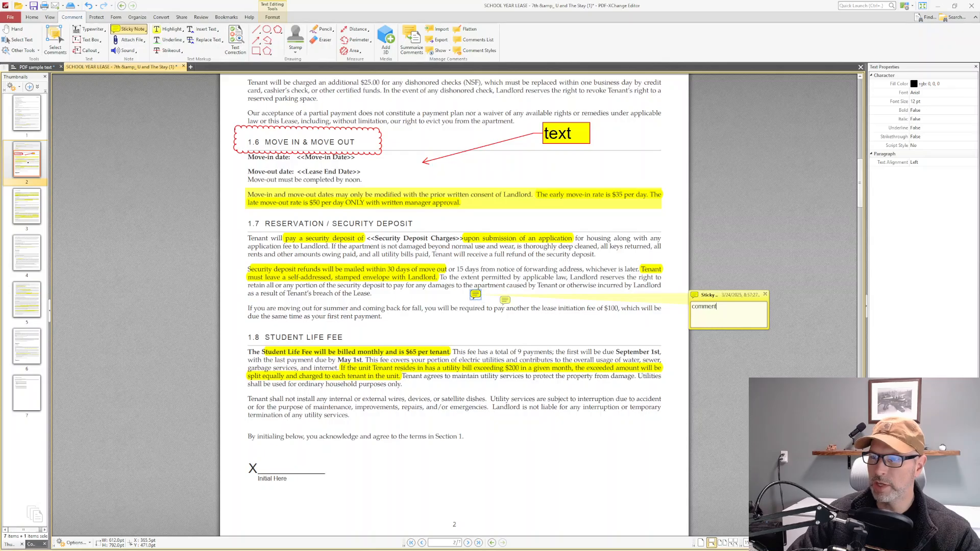
key(Escape)
key(Escape)
key(Escape)
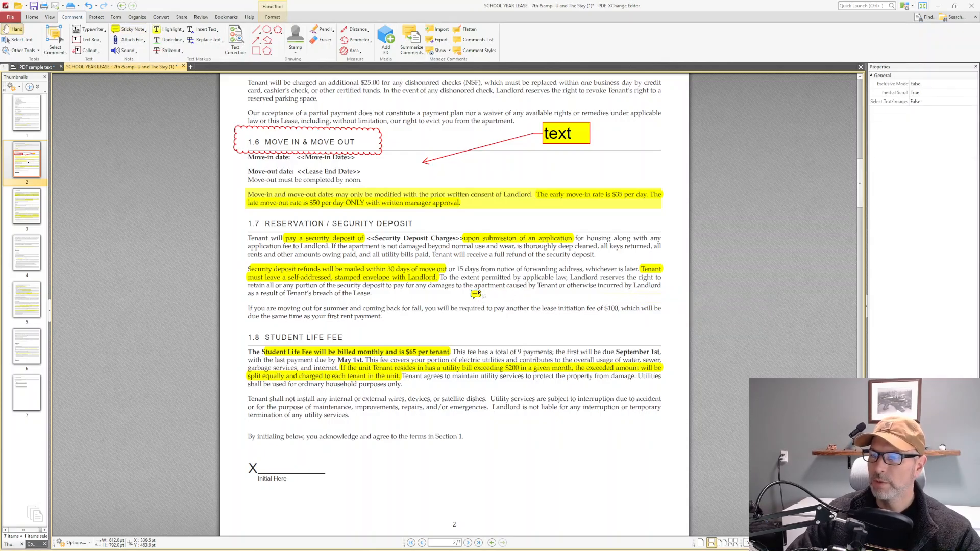
Step: Open the sticky note's pop-up and check that the section 1.6 cloud and yellow rectangle can be selected
click(476, 294)
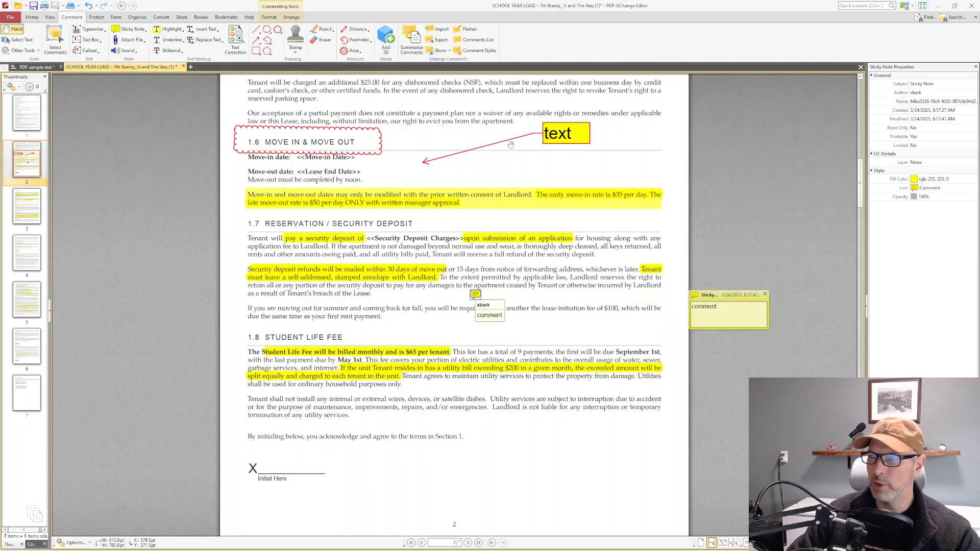
click(377, 149)
click(403, 194)
click(495, 265)
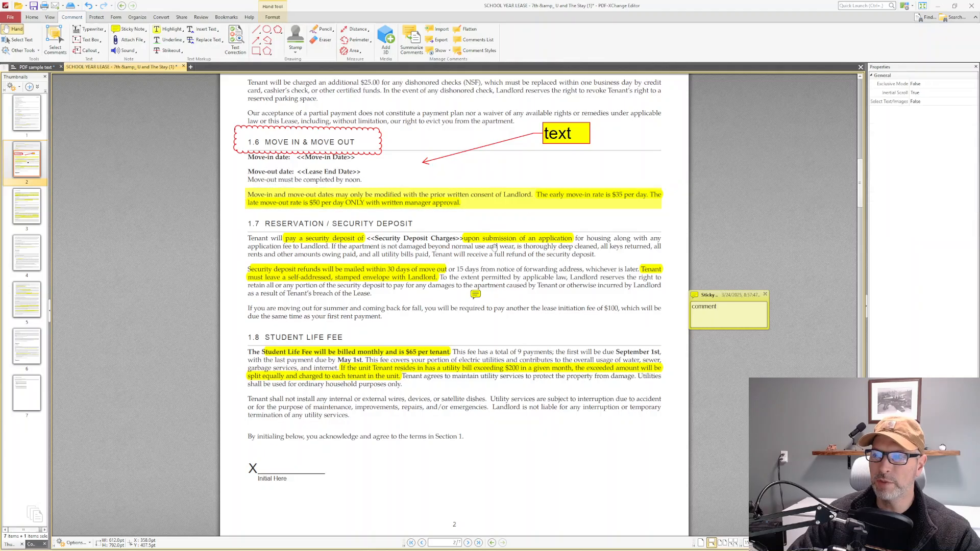
Step: Flatten the annotations on all pages, including non-printable annotations and form fields
click(465, 31)
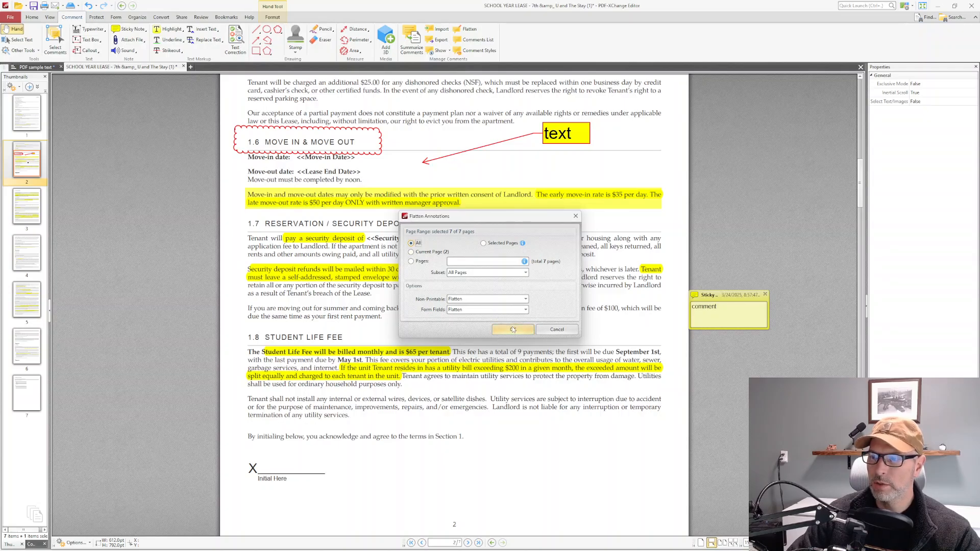
click(505, 327)
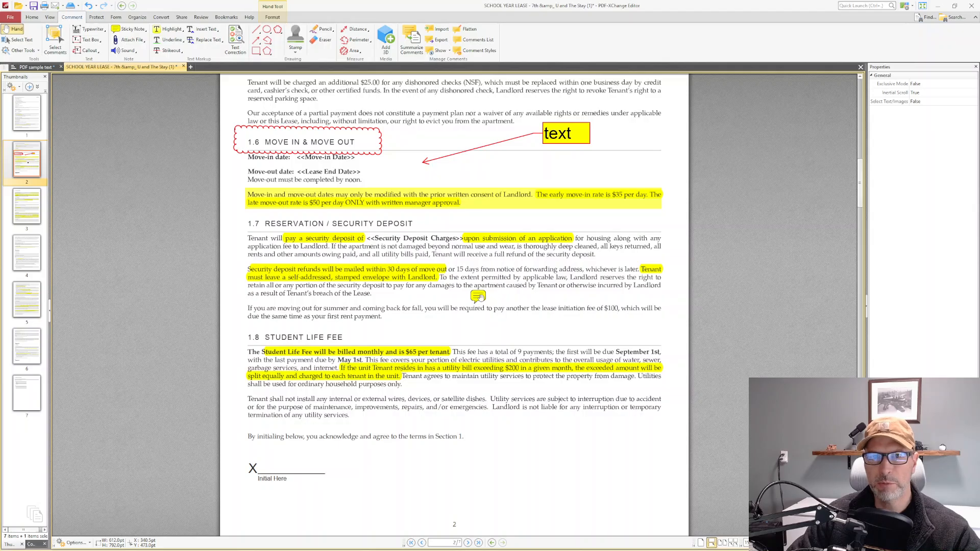
Step: Undo the flattening and check that the section 1.6 callout can be selected
key(ctrl+z)
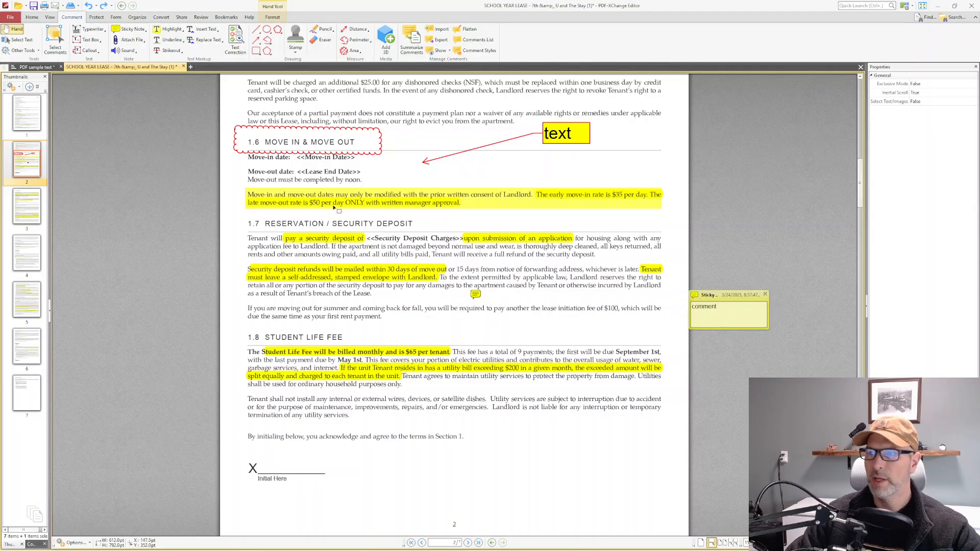
click(546, 142)
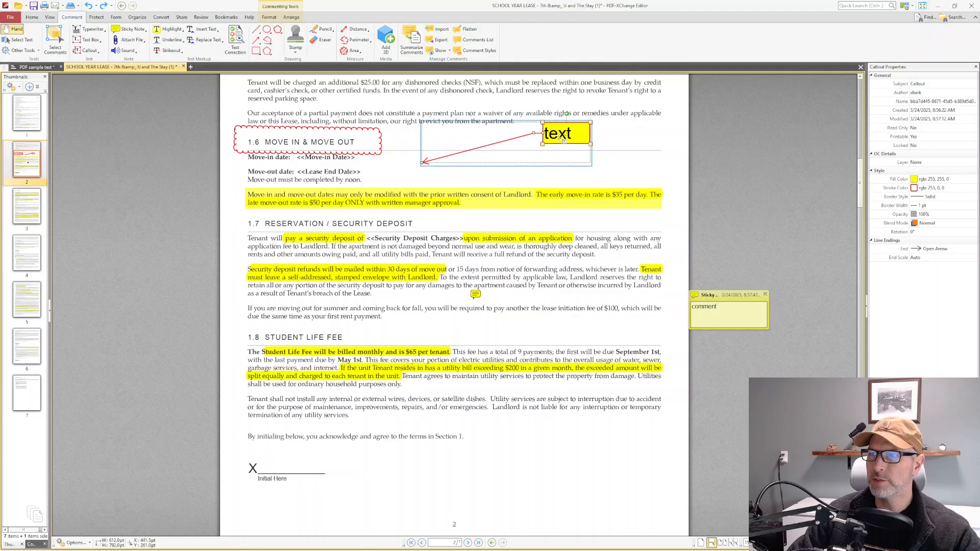
click(327, 165)
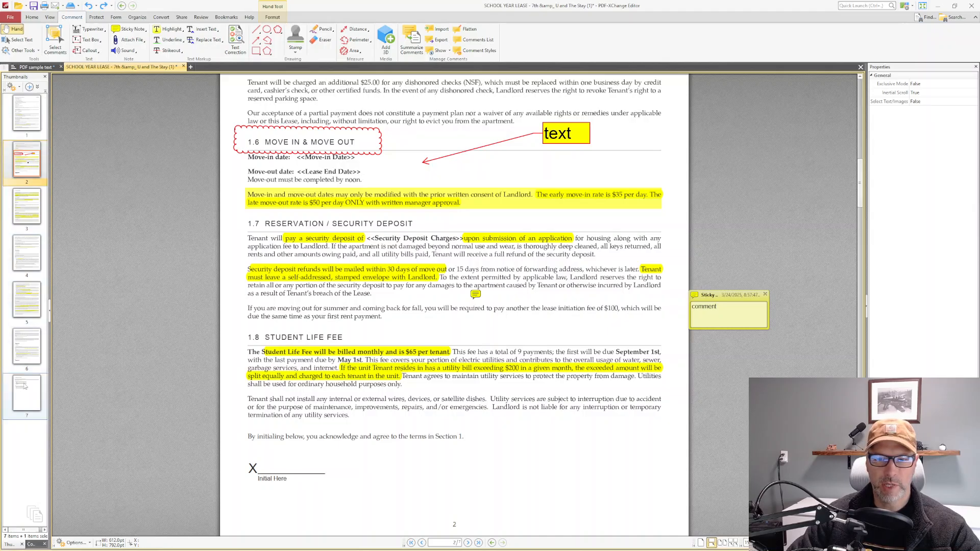
Step: Browse the lease pages and go to page 1
click(26, 159)
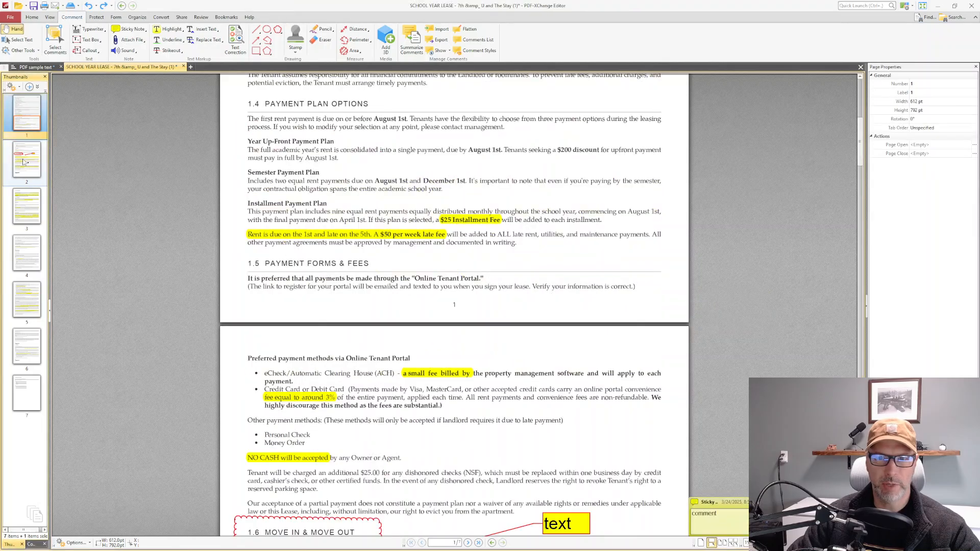
click(26, 206)
click(20, 250)
click(27, 122)
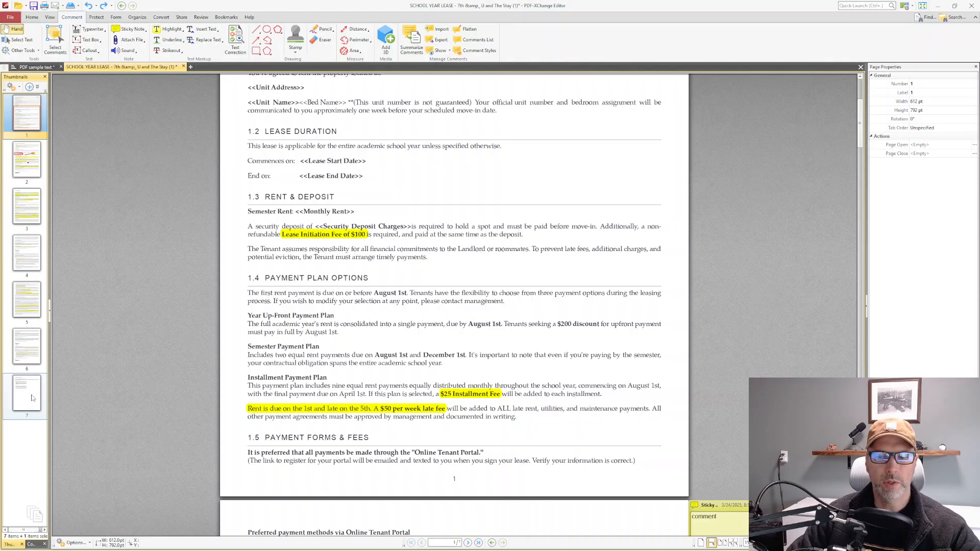
Step: Move the lease's Sign and Accept page from the end to before page 1, and return it to the end
drag(32, 399, 31, 116)
scroll(301, 172, up, 4)
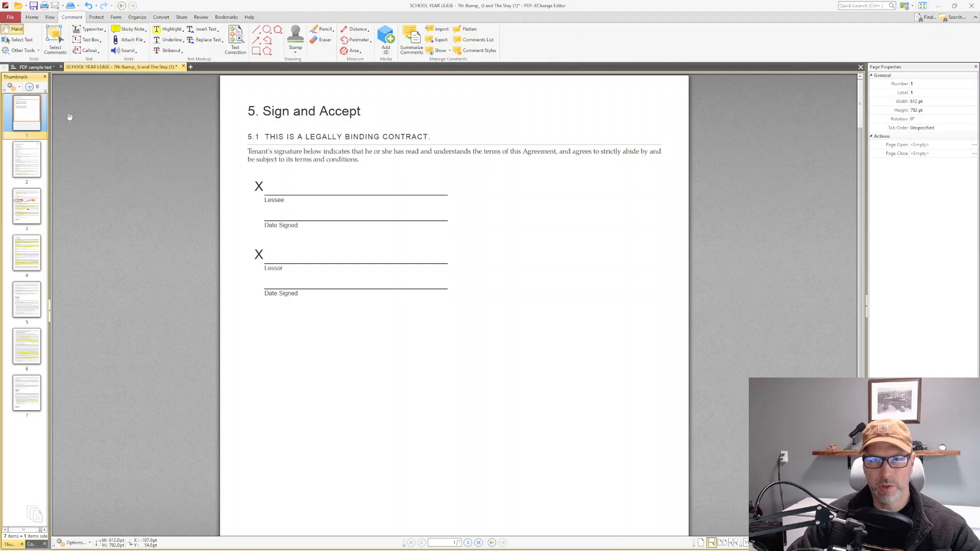
drag(28, 110, 7, 346)
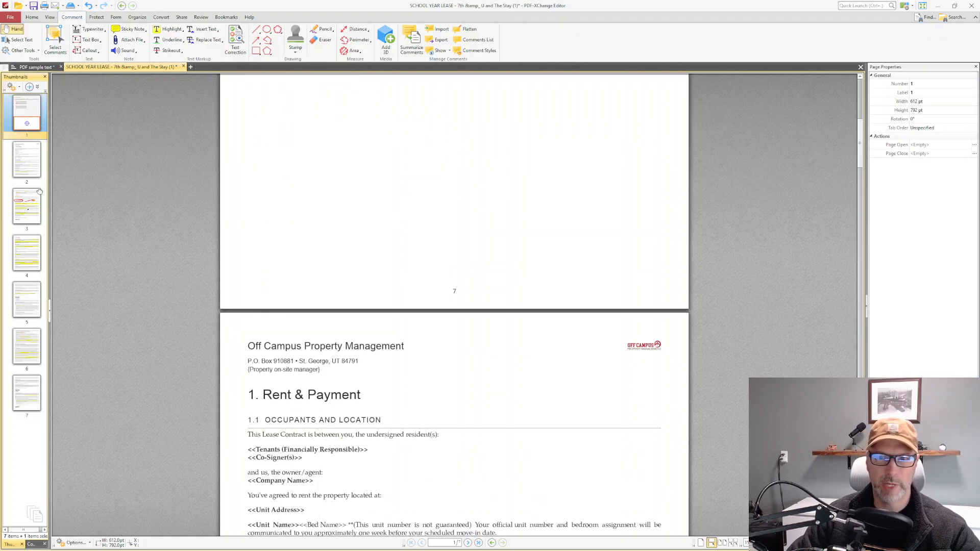
click(36, 113)
click(37, 151)
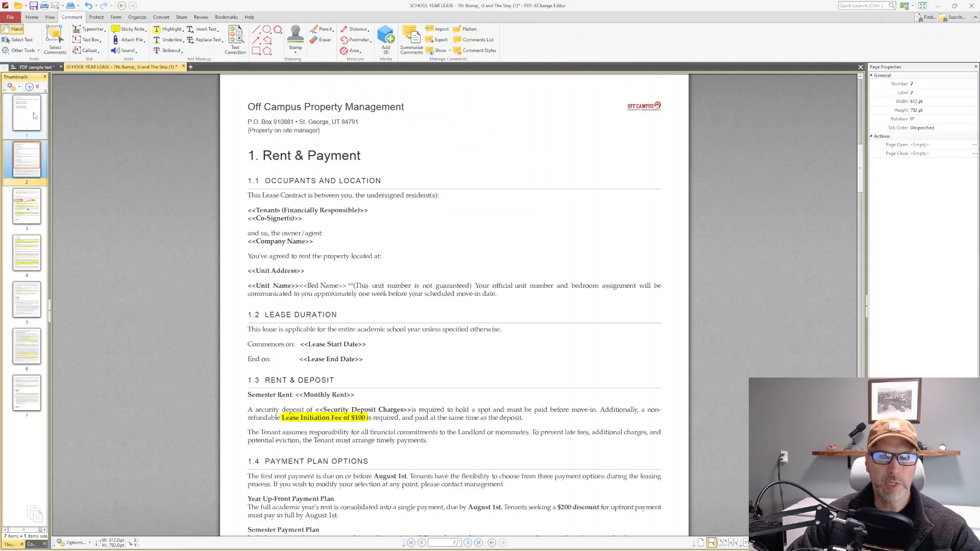
drag(32, 113, 25, 421)
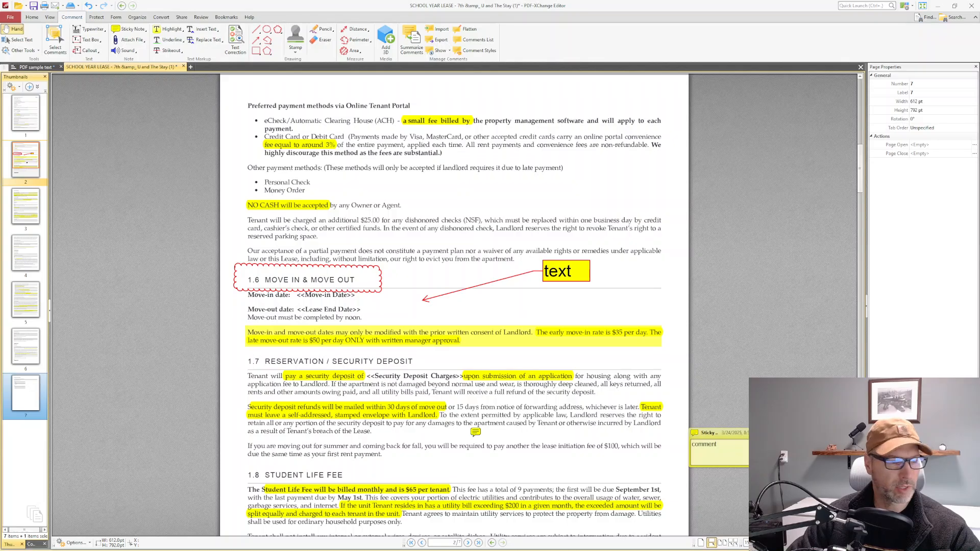
Step: In the PDF sample text document, insert the PDF sample text file from the Downloads Temp folder as page 2 and return to page 1
click(36, 67)
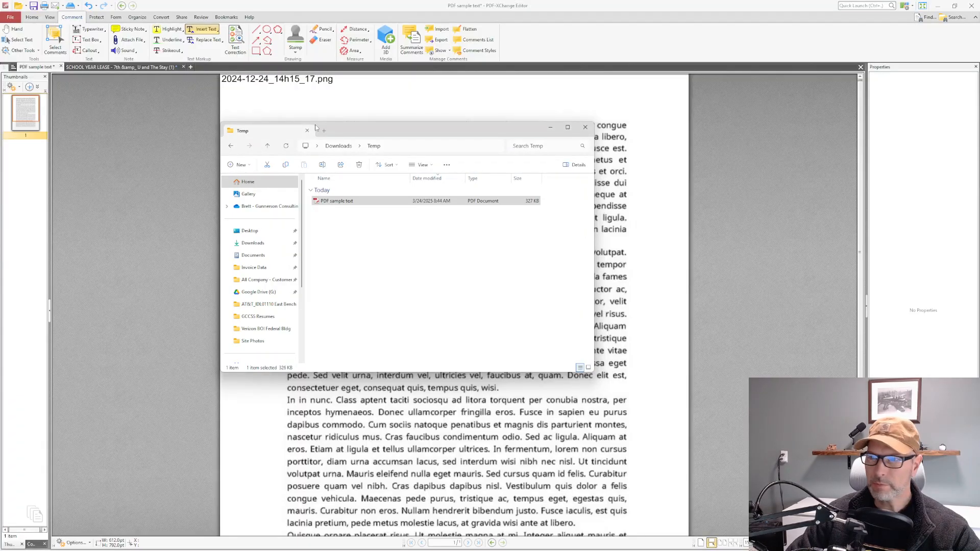
drag(411, 133, 441, 129)
click(360, 199)
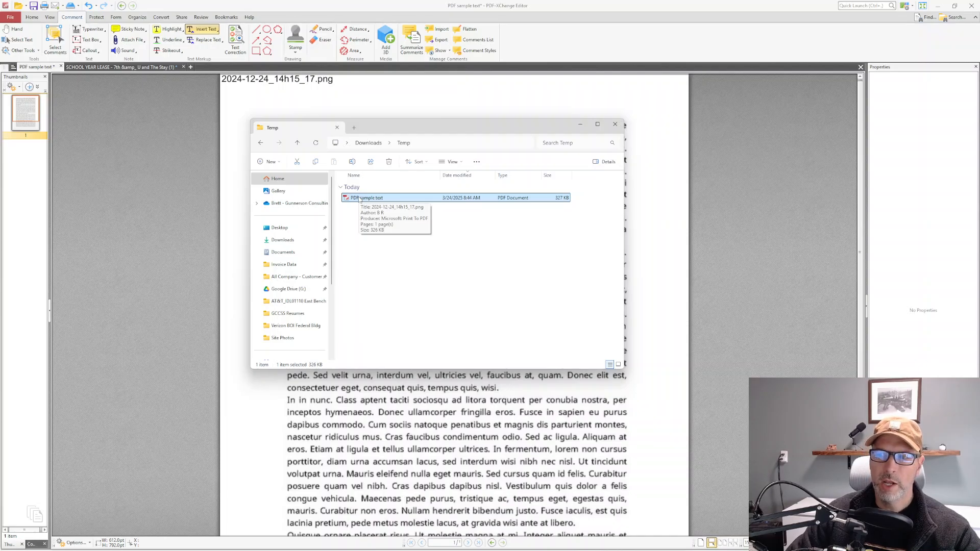
drag(359, 200, 22, 135)
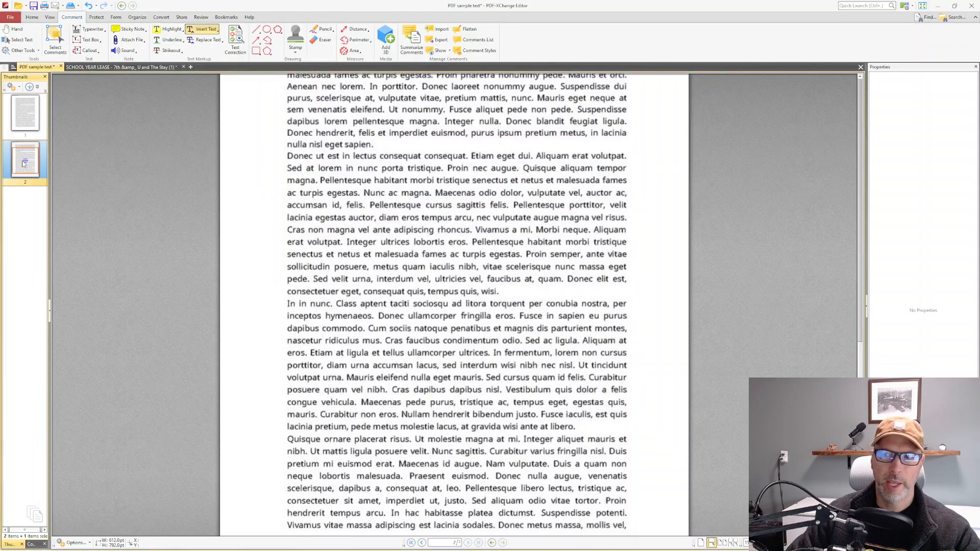
click(22, 111)
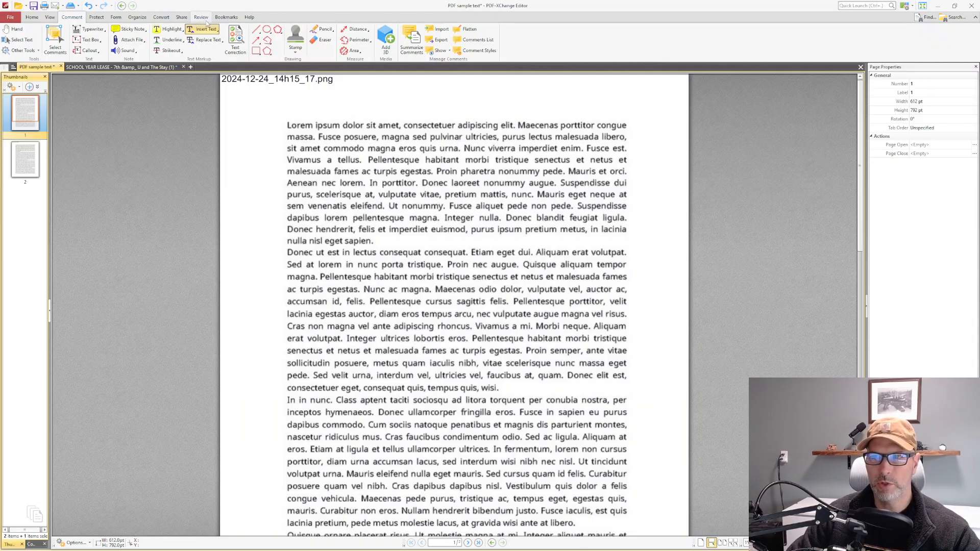
click(206, 30)
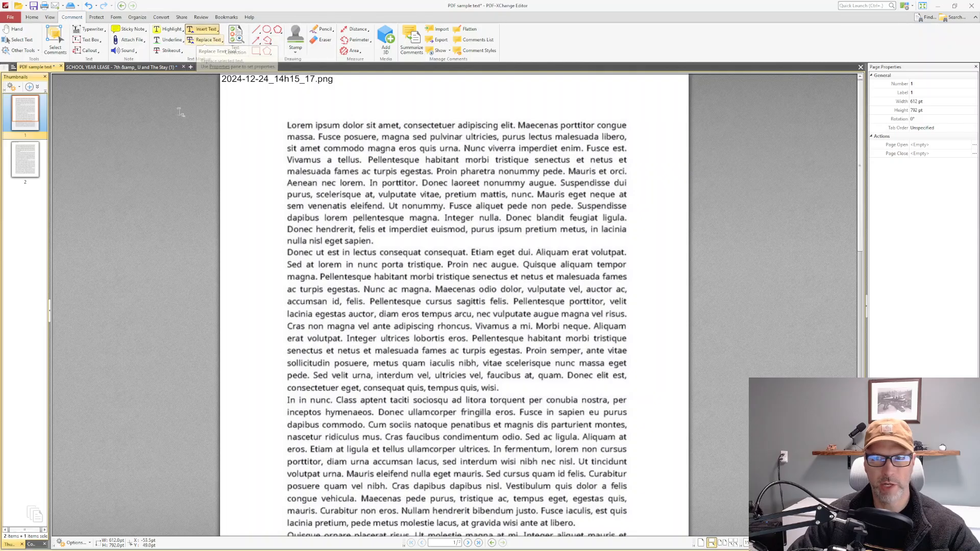